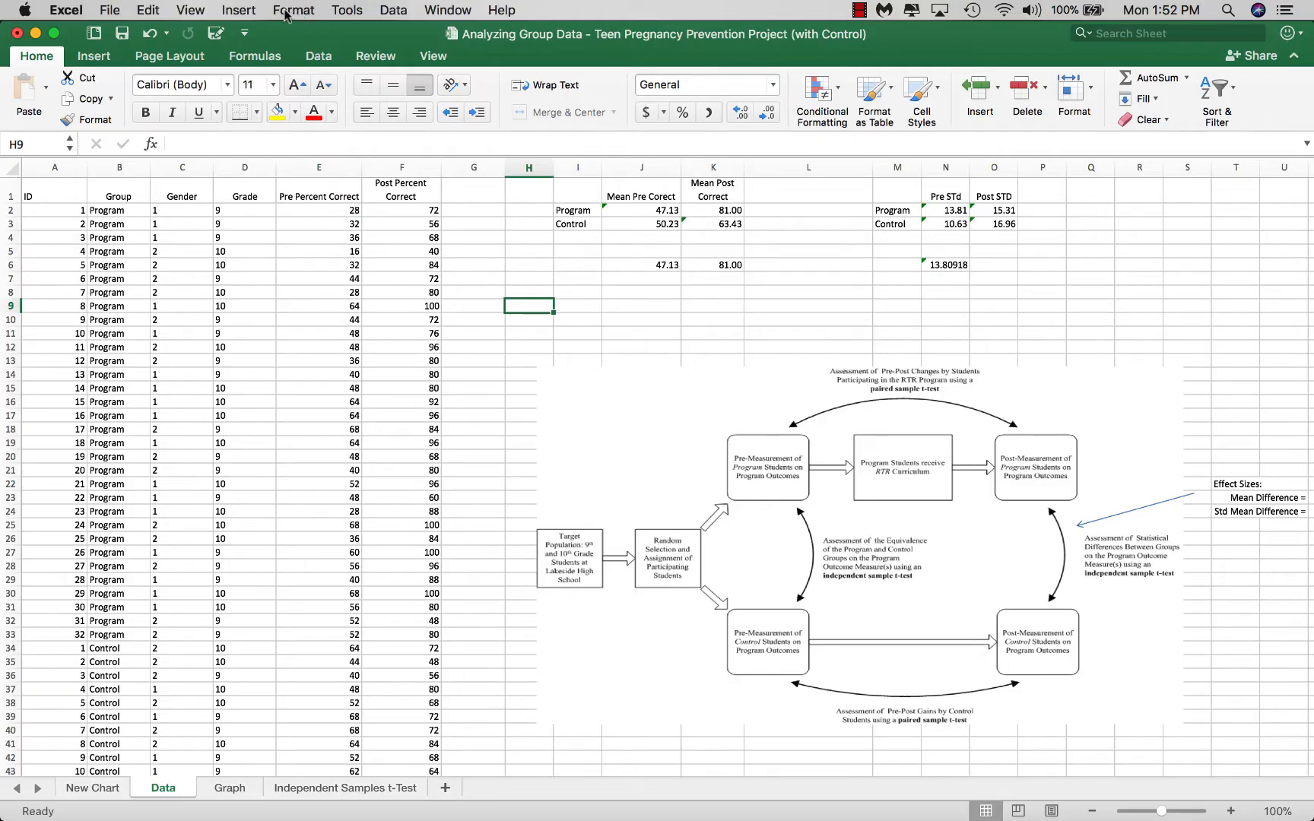
Check in the list of available Excel add-ins whether the Analysis ToolPak is enabled, and leave the selection as it is
left_click(346, 10)
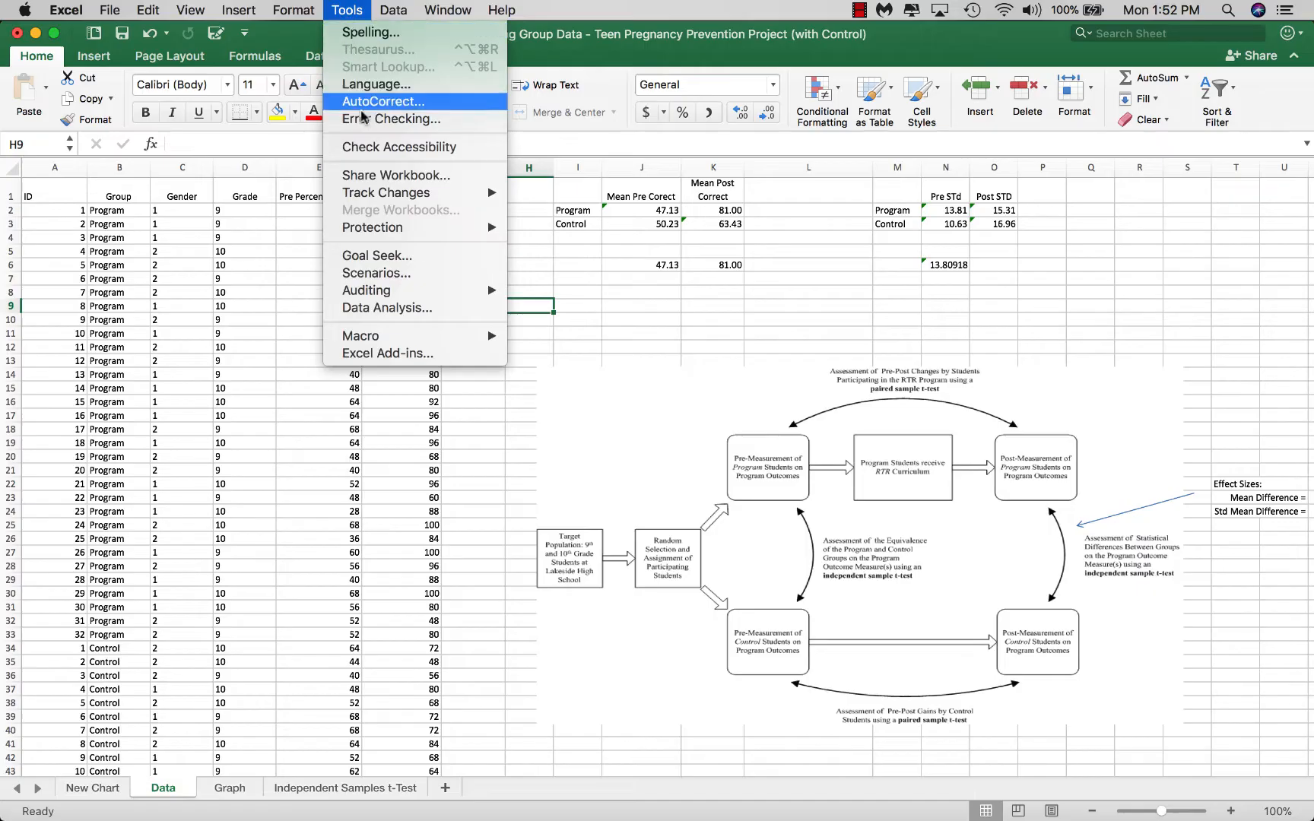
left_click(408, 354)
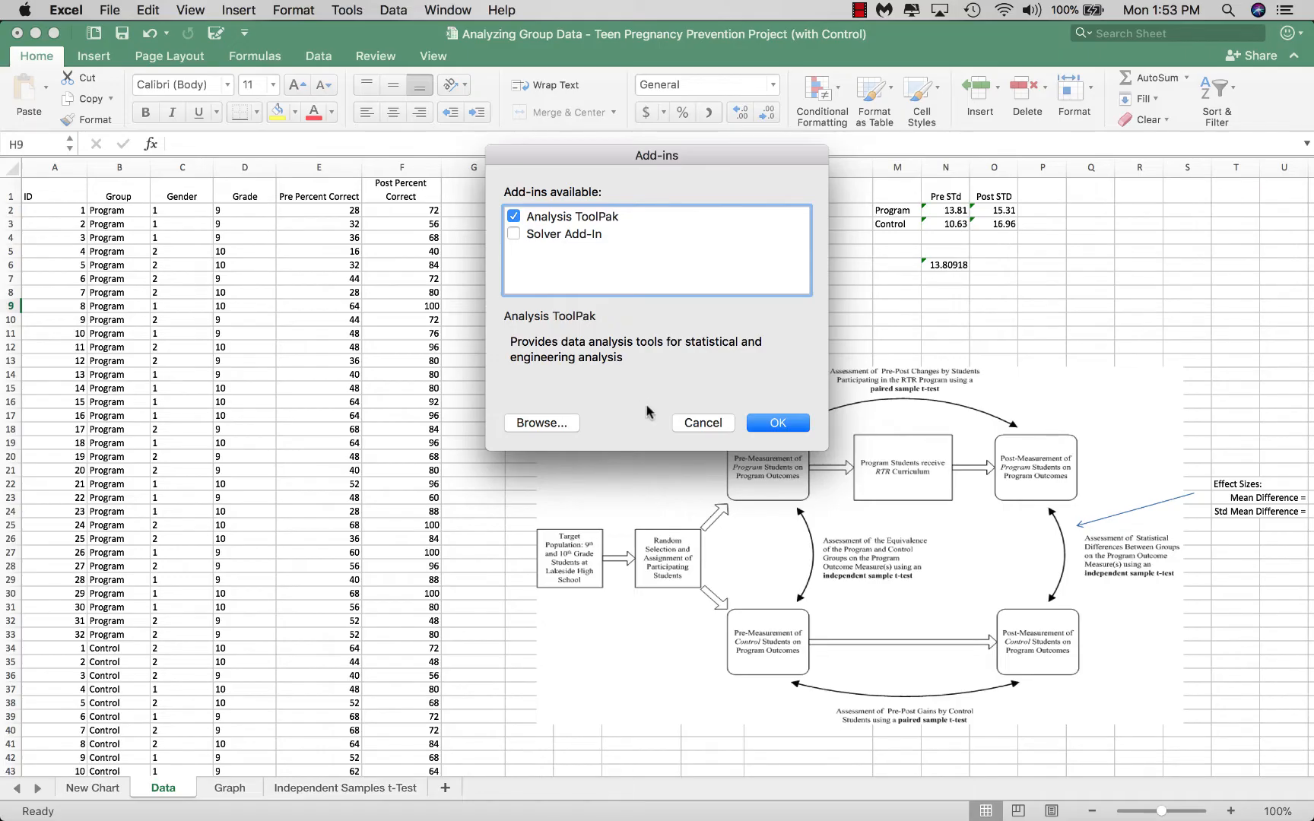
left_click(701, 431)
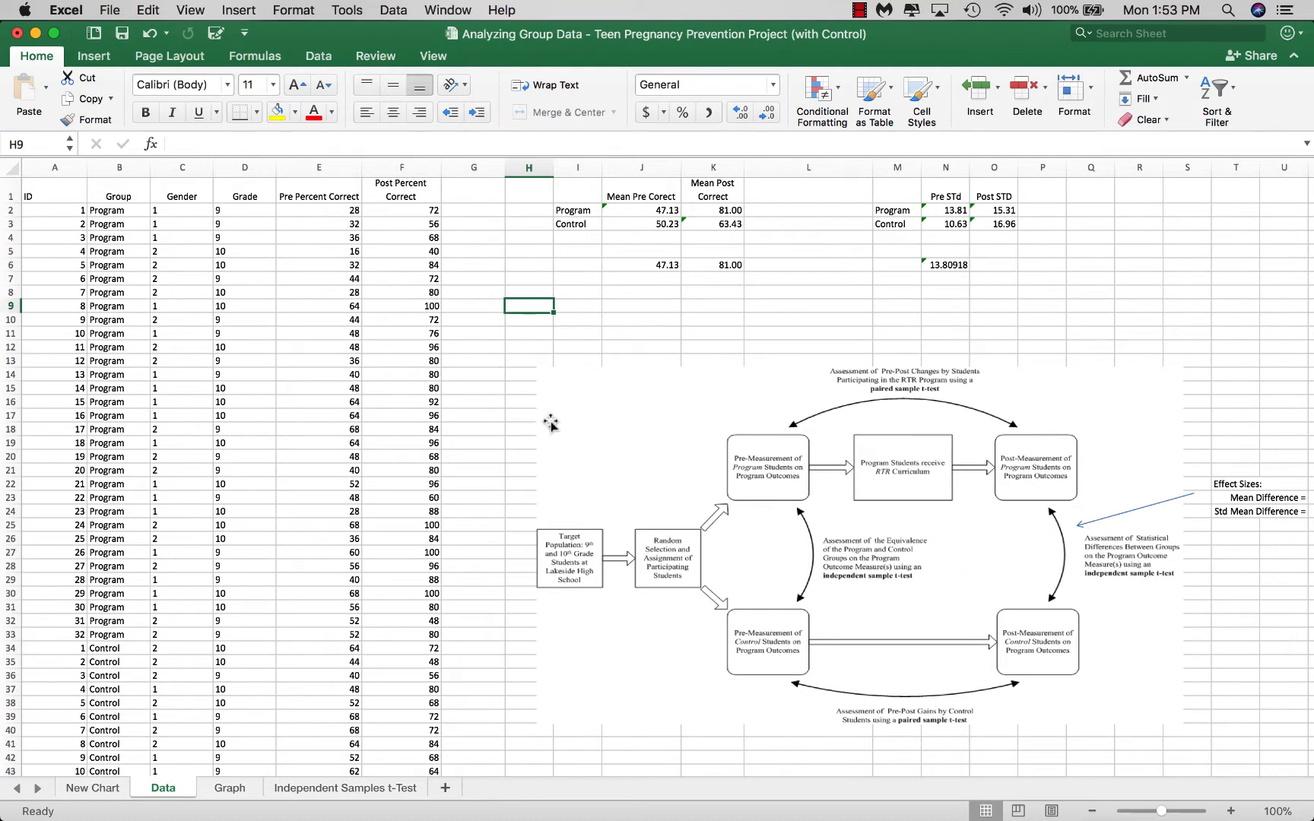
Review the Program and Control rows on the Data sheet and the existing results on the Independent Samples t-Test sheet, ending on Data
scroll(526, 431, "down", 5)
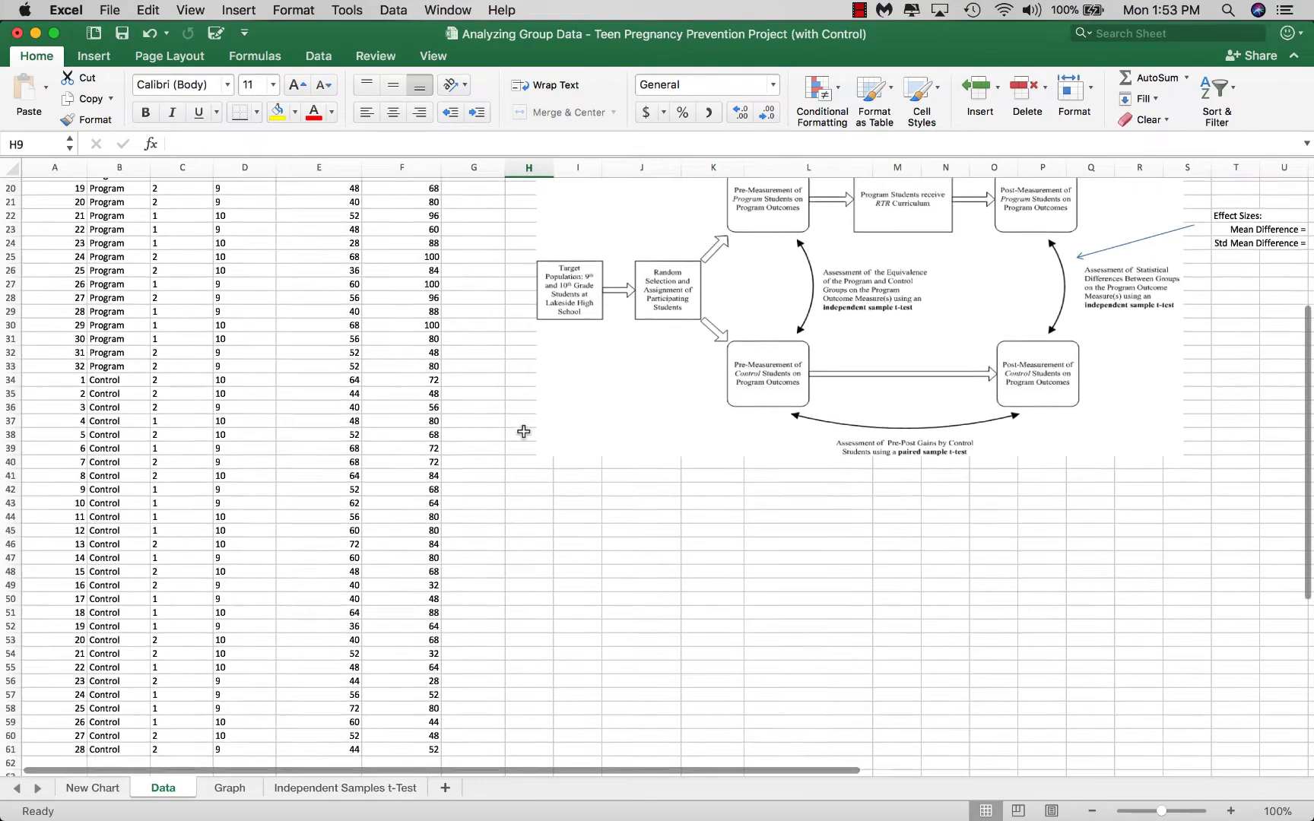
scroll(523, 431, "up", 5)
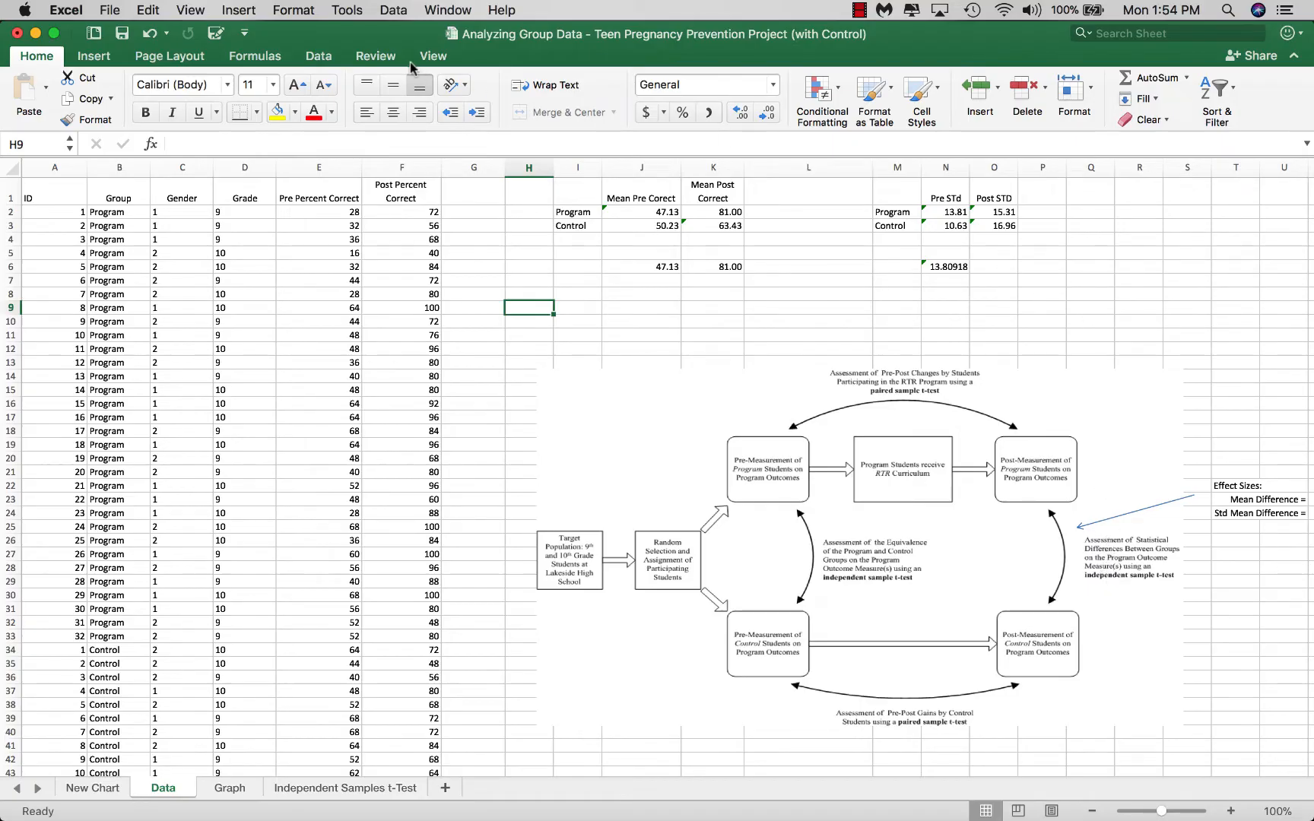
left_click(319, 60)
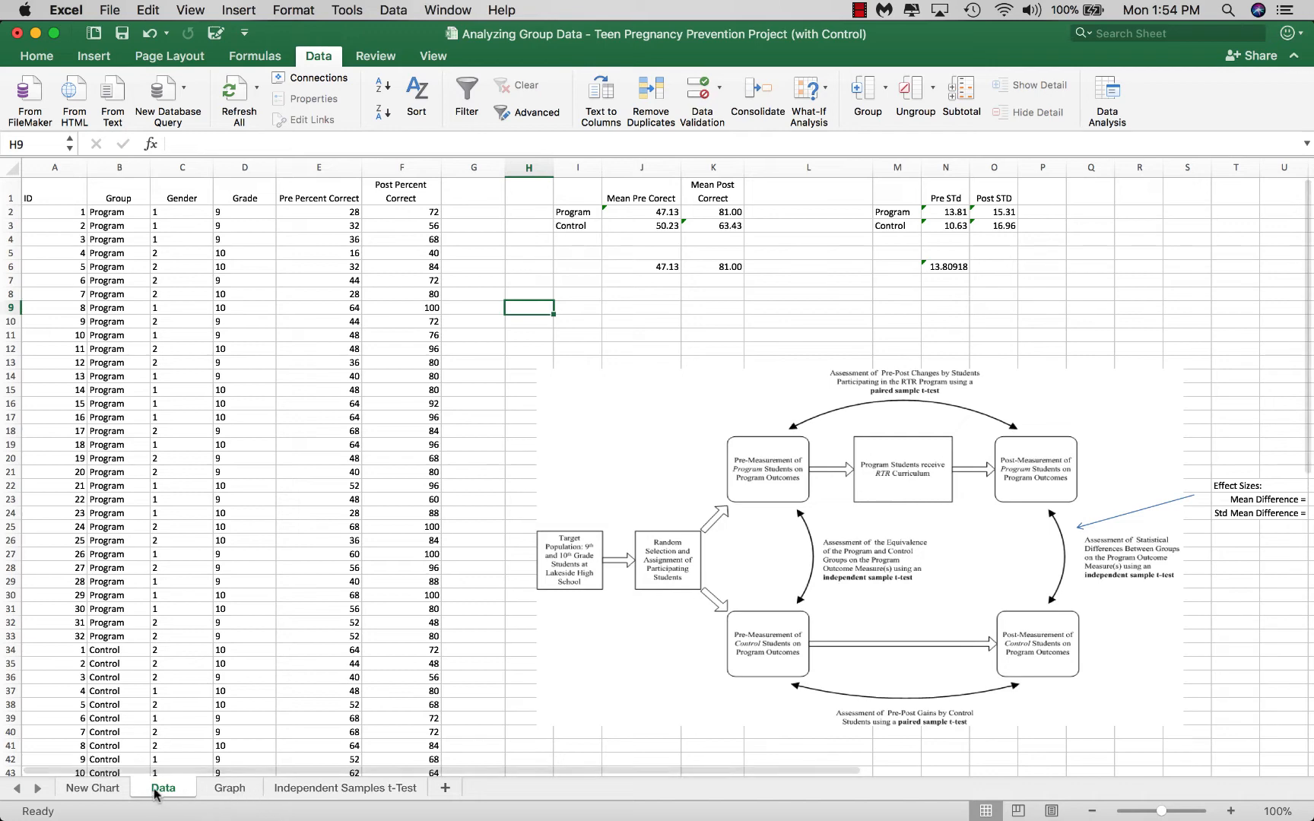
left_click(363, 791)
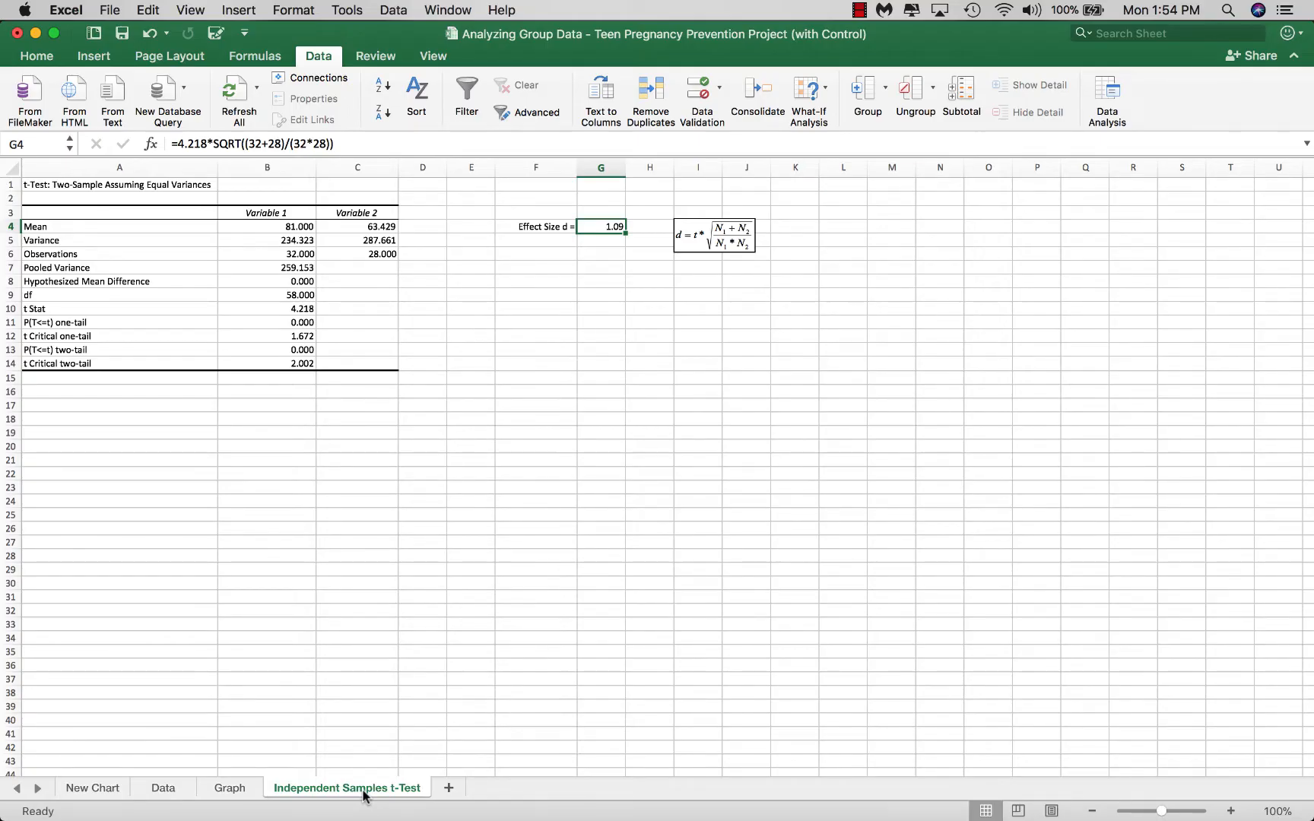
left_click(187, 790)
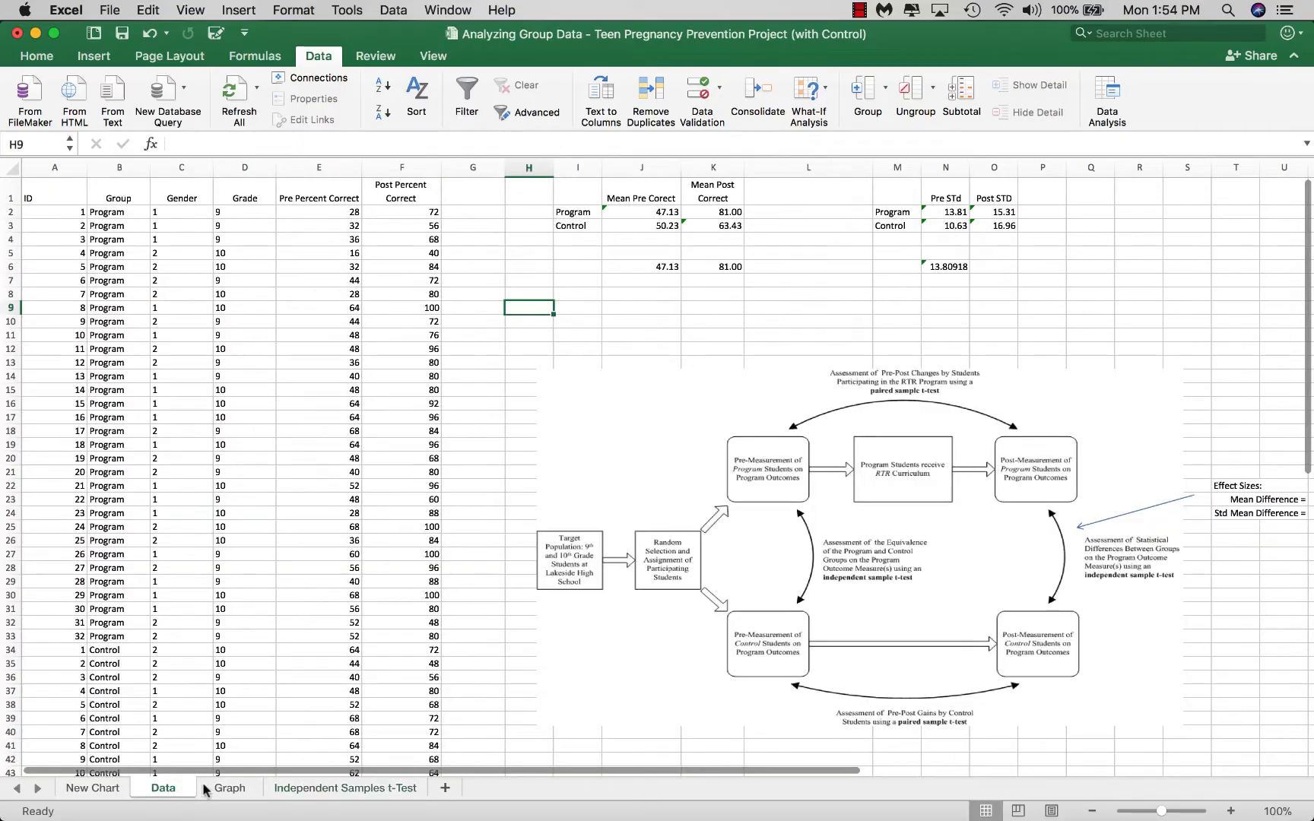
left_click(301, 791)
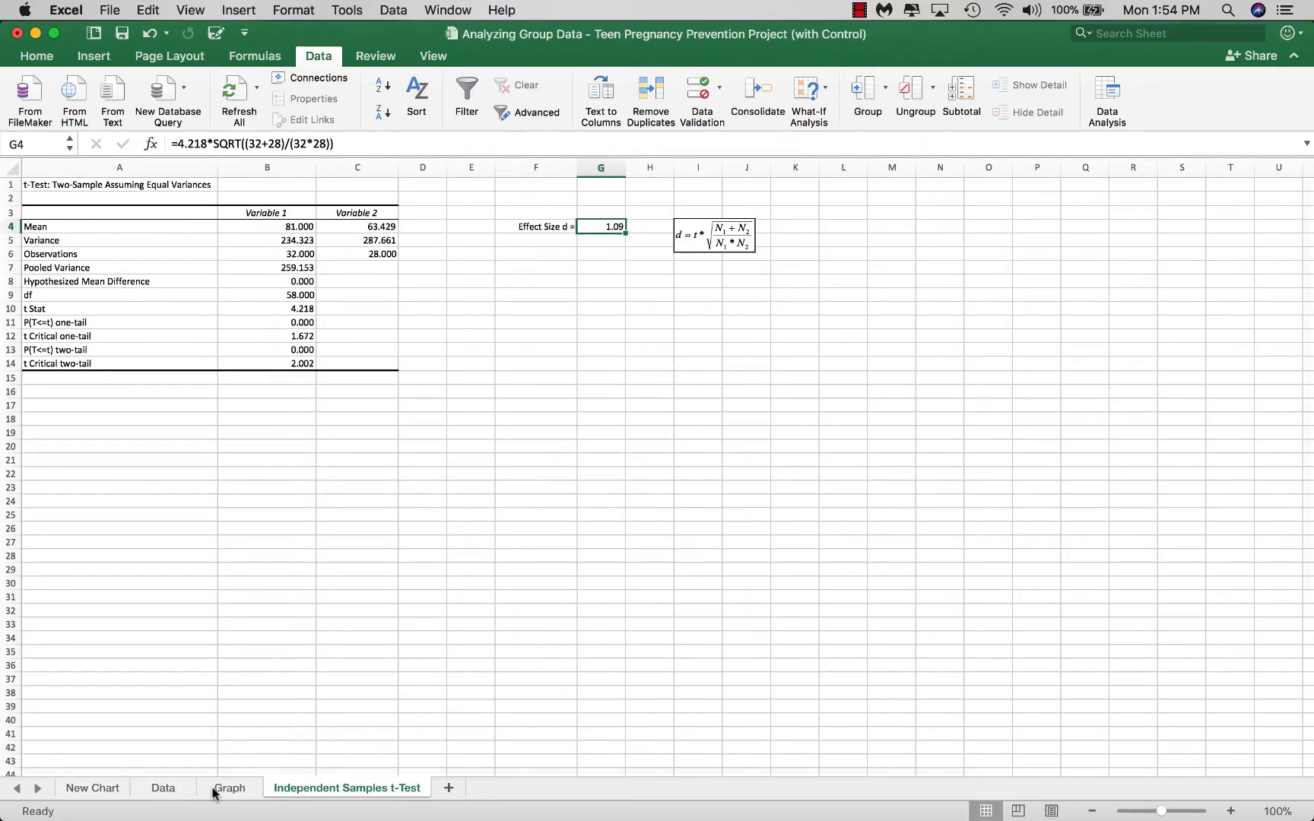
left_click(165, 789)
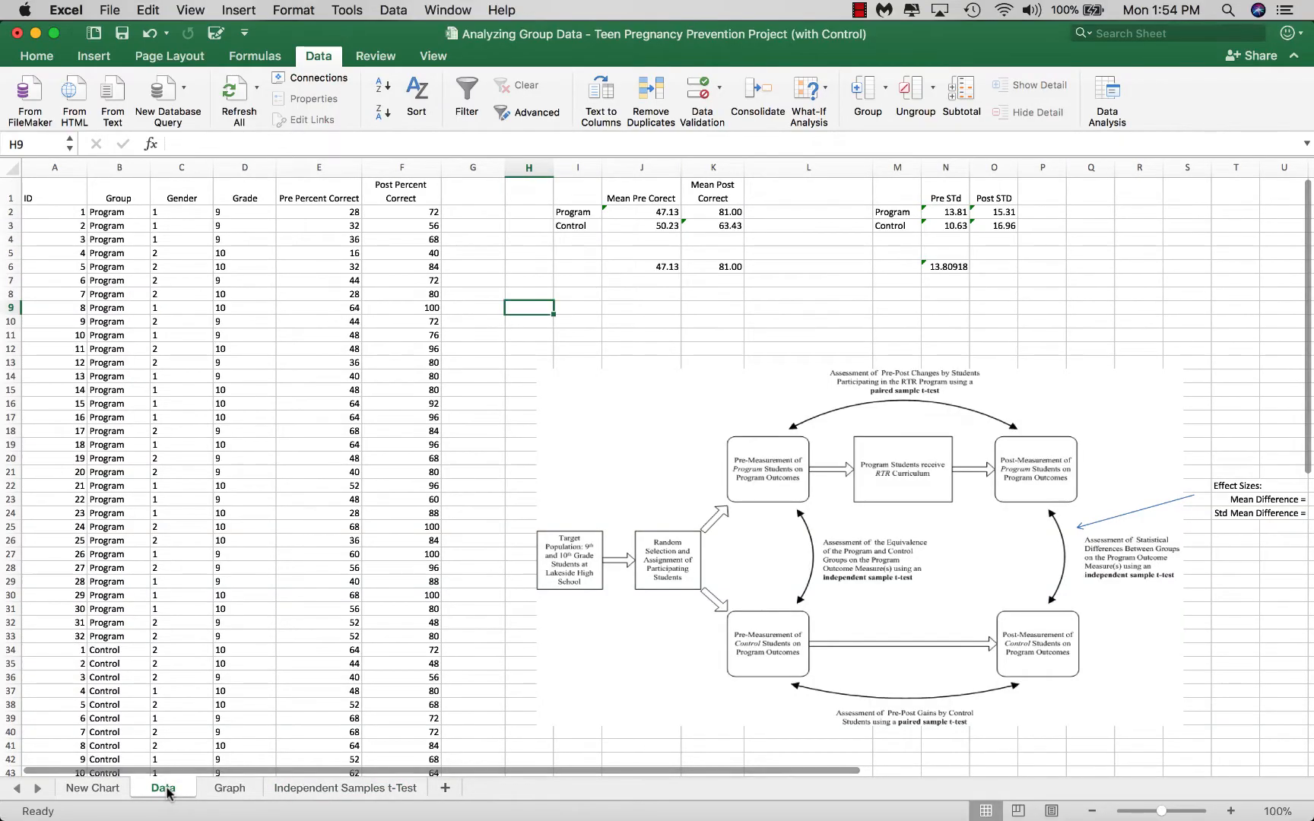
Start the "t-Test: Two-Sample Assuming Equal Variances" tool from the data analysis tools
left_click(1103, 93)
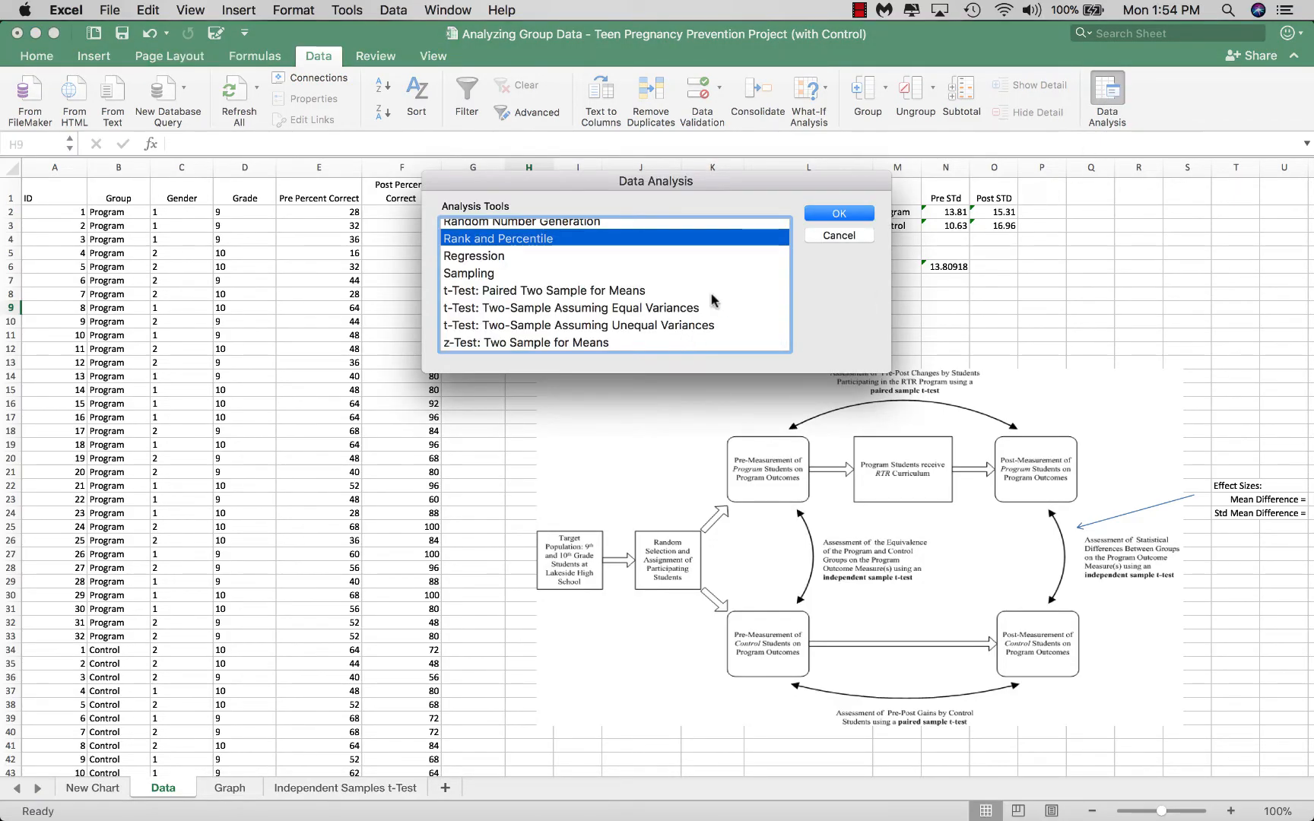
scroll(707, 304, "up", 10)
scroll(686, 310, "down", 2)
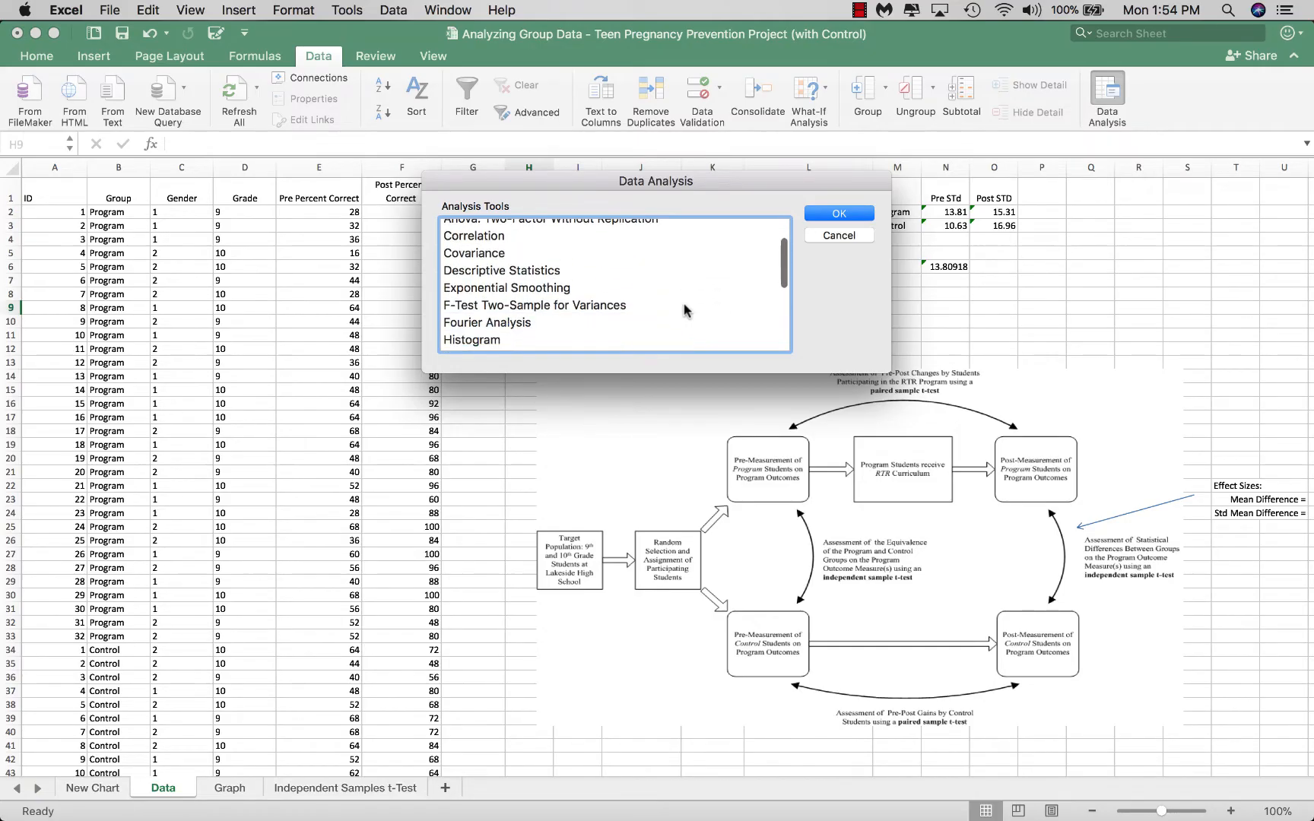
scroll(686, 311, "down", 5)
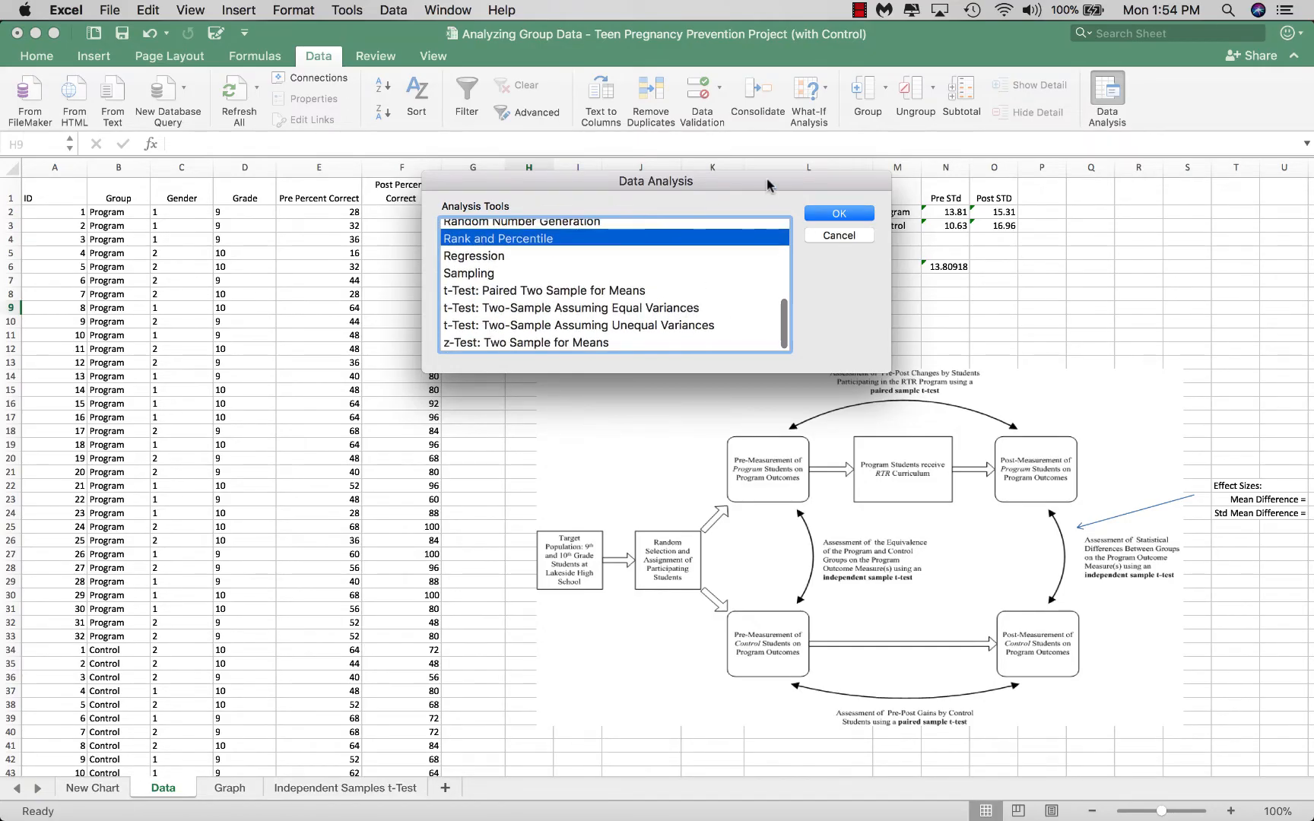
left_click_drag(768, 185, 548, 148)
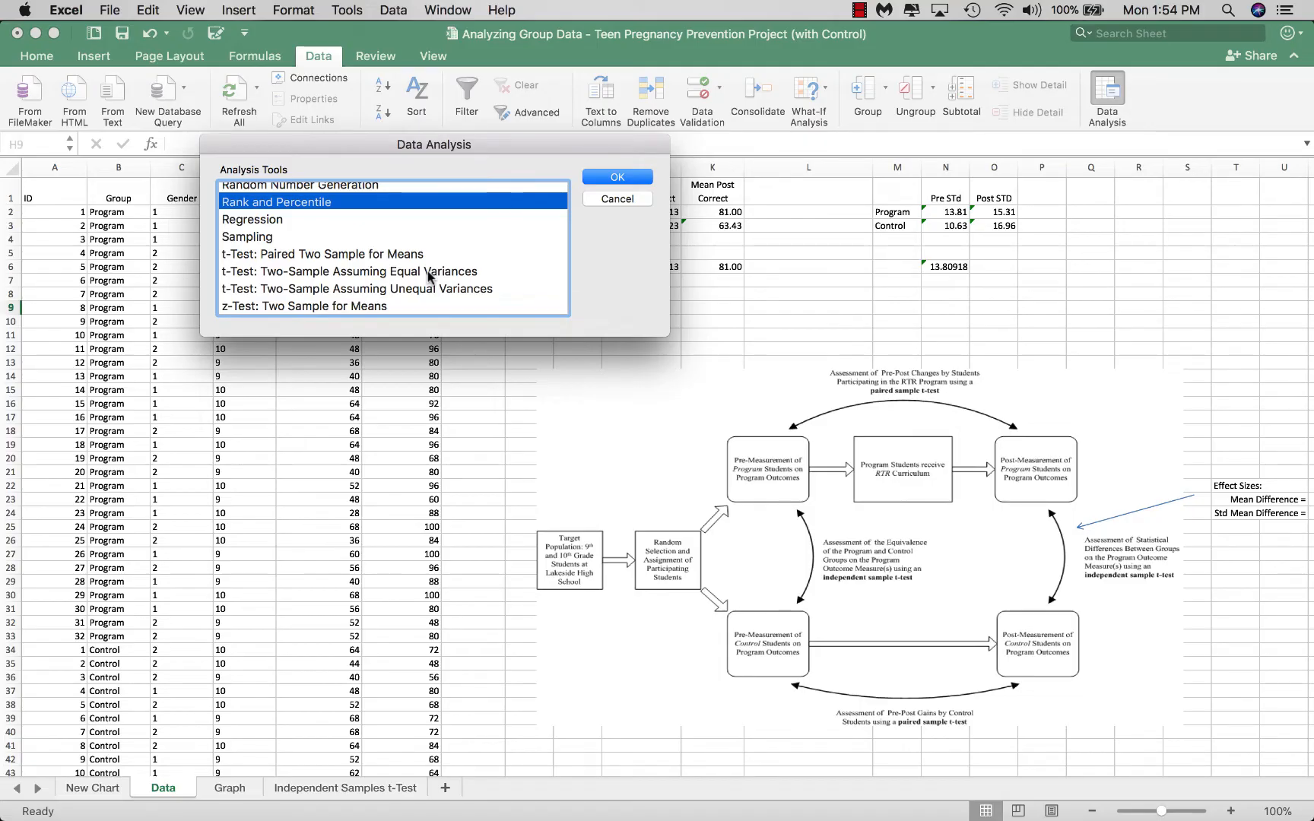
left_click(428, 272)
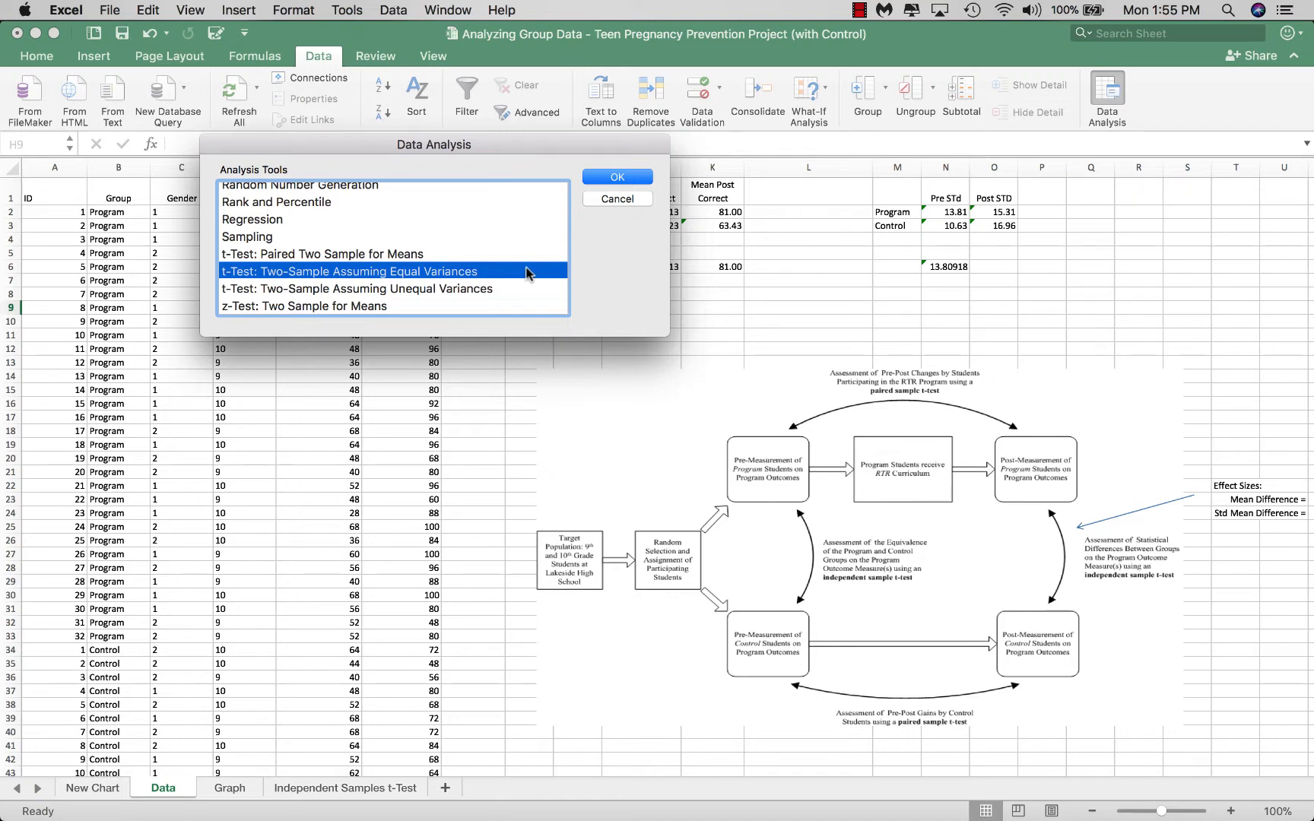
left_click(617, 178)
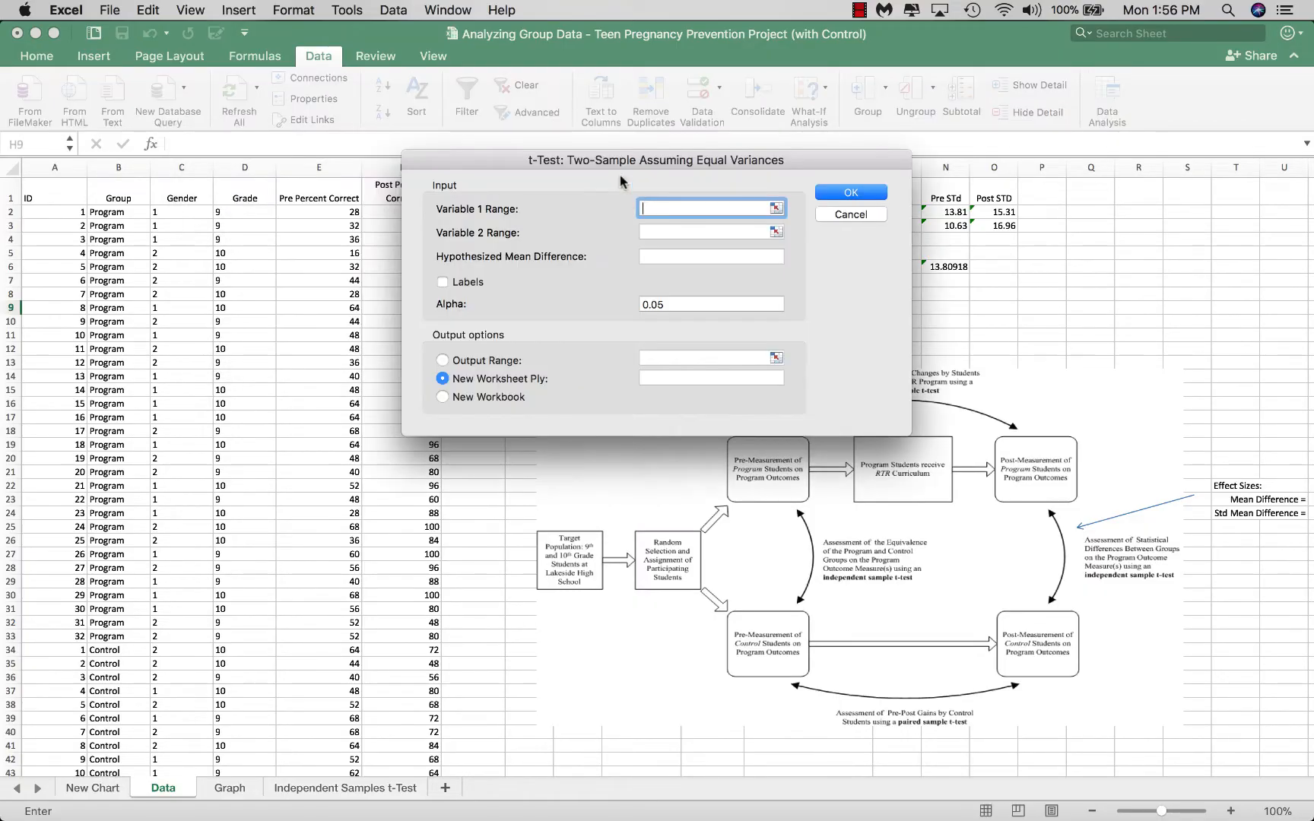
Set the Variable 1 range to the Program group's post percent correct scores, F2:F33
left_click_drag(802, 165, 1034, 91)
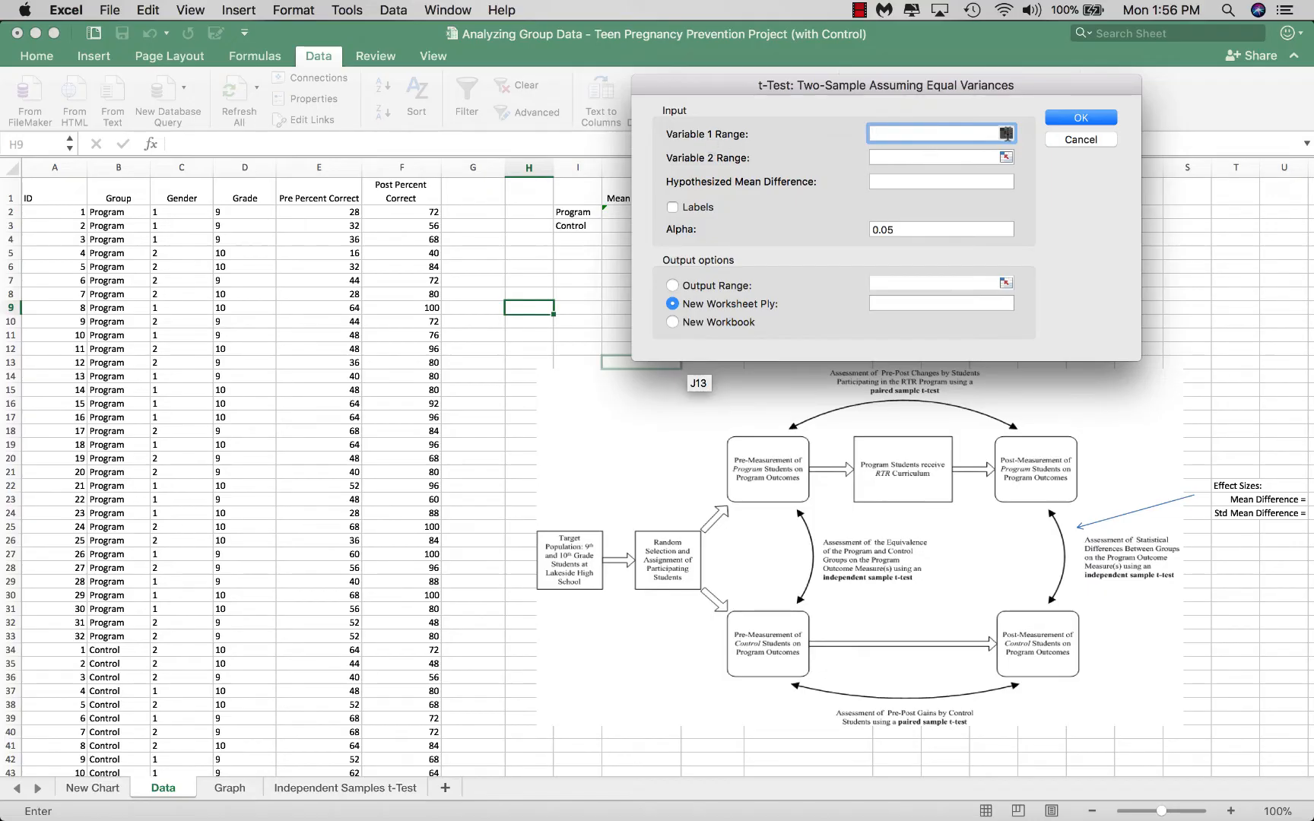
left_click(1005, 134)
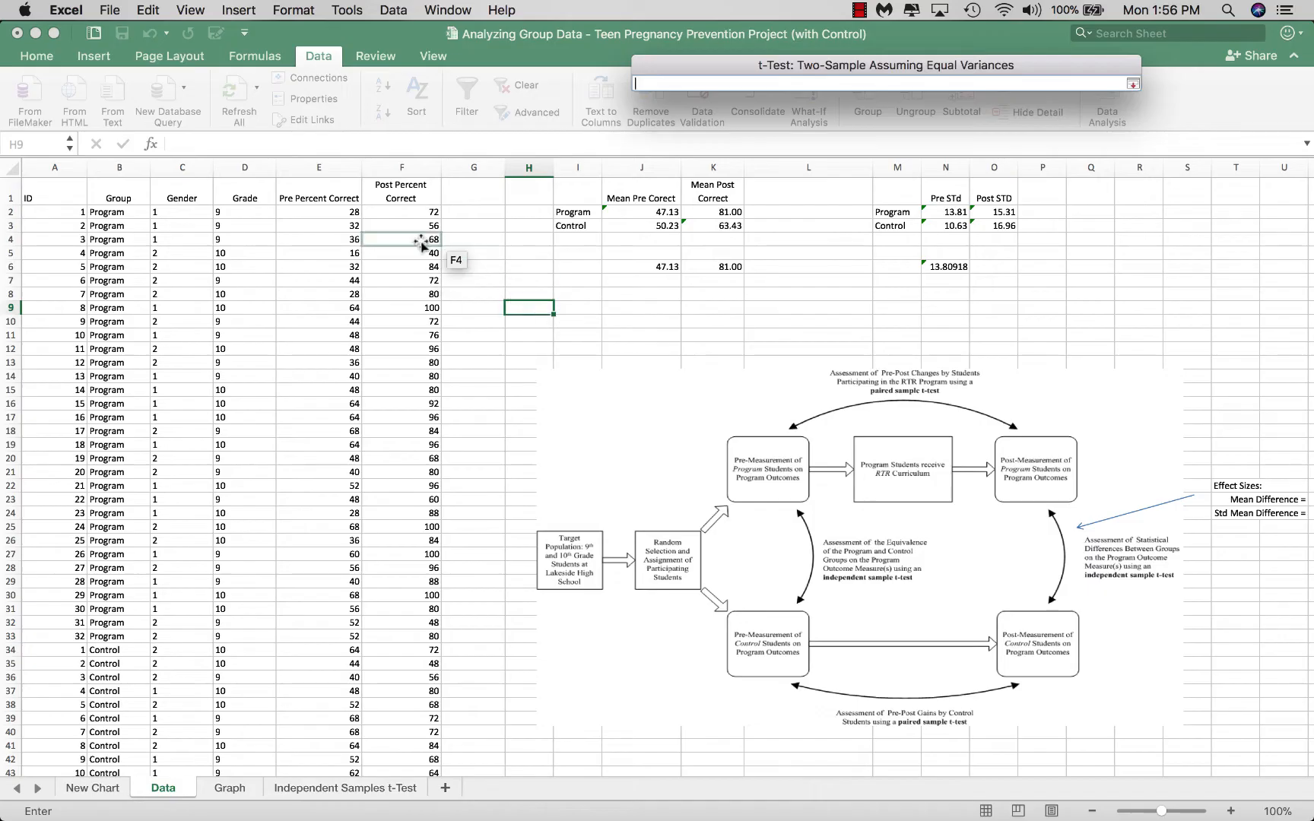
left_click_drag(415, 212, 403, 639)
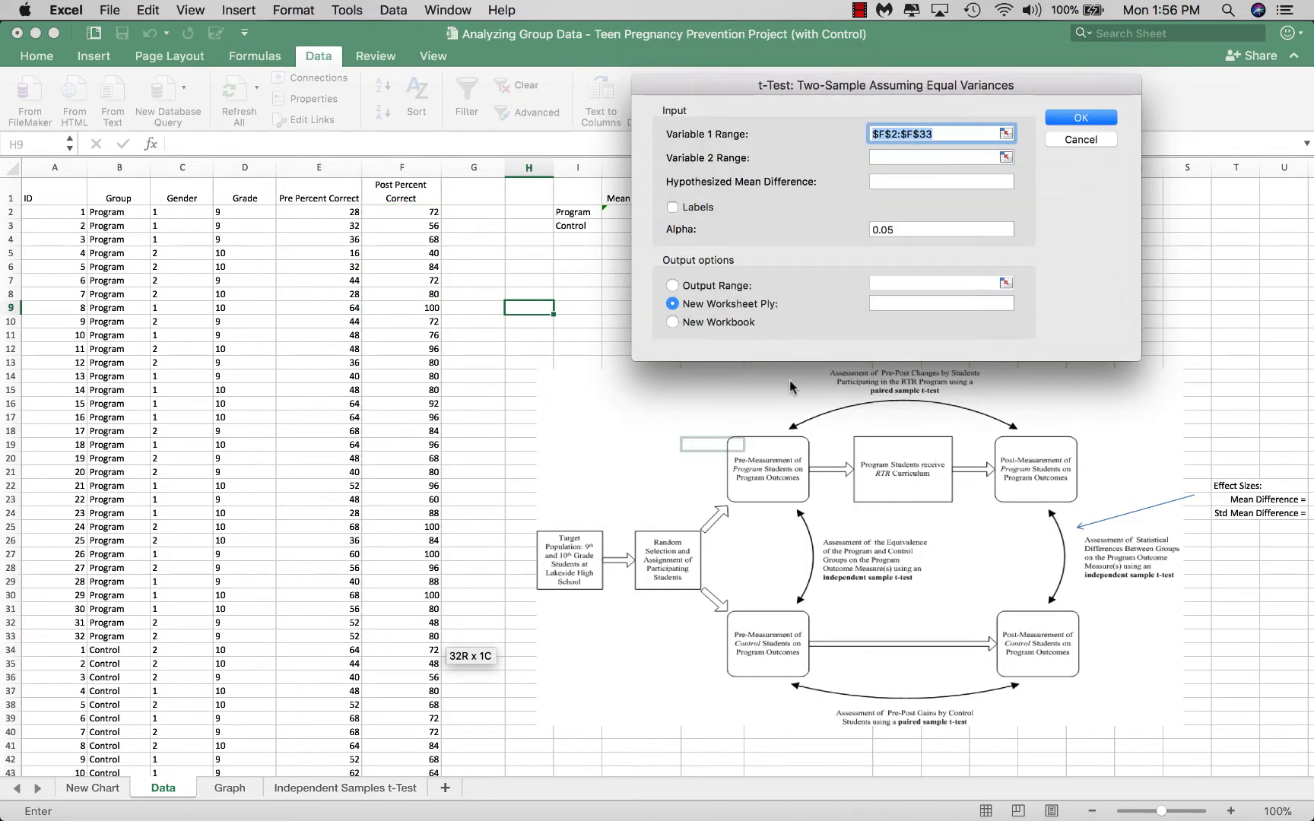
Set the Variable 2 range to the Control group's post scores, F34:F61, and run the t-test with output to a new worksheet
left_click(1006, 157)
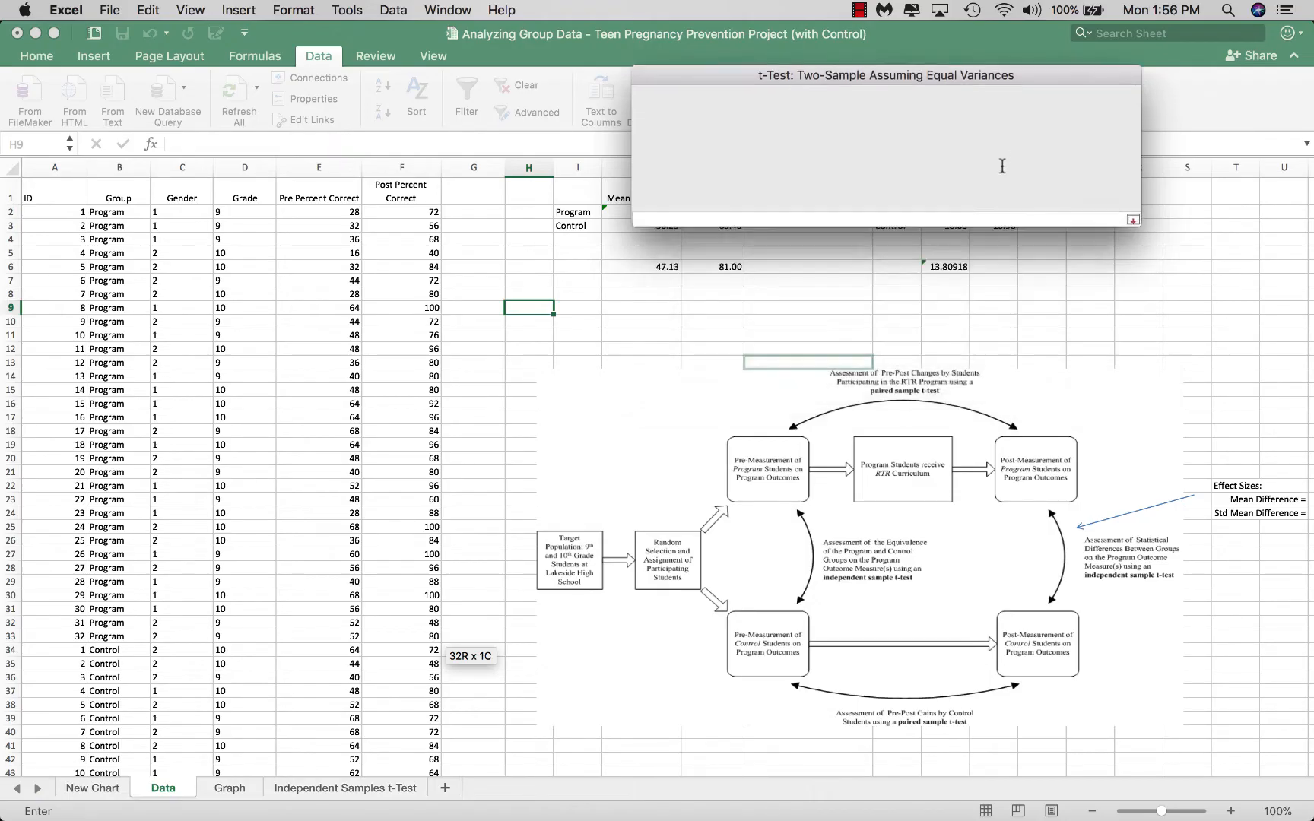
scroll(407, 471, "down", 5)
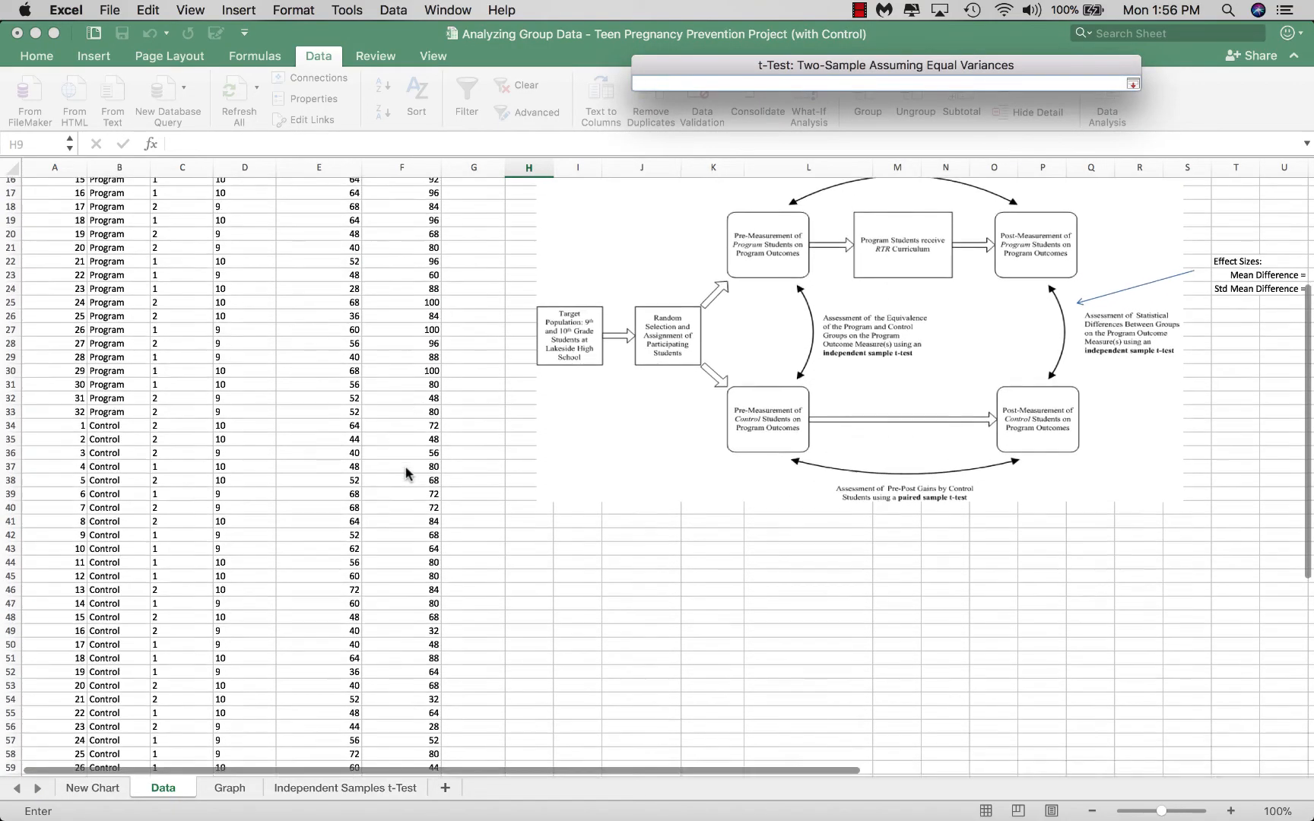
left_click_drag(407, 423, 417, 679)
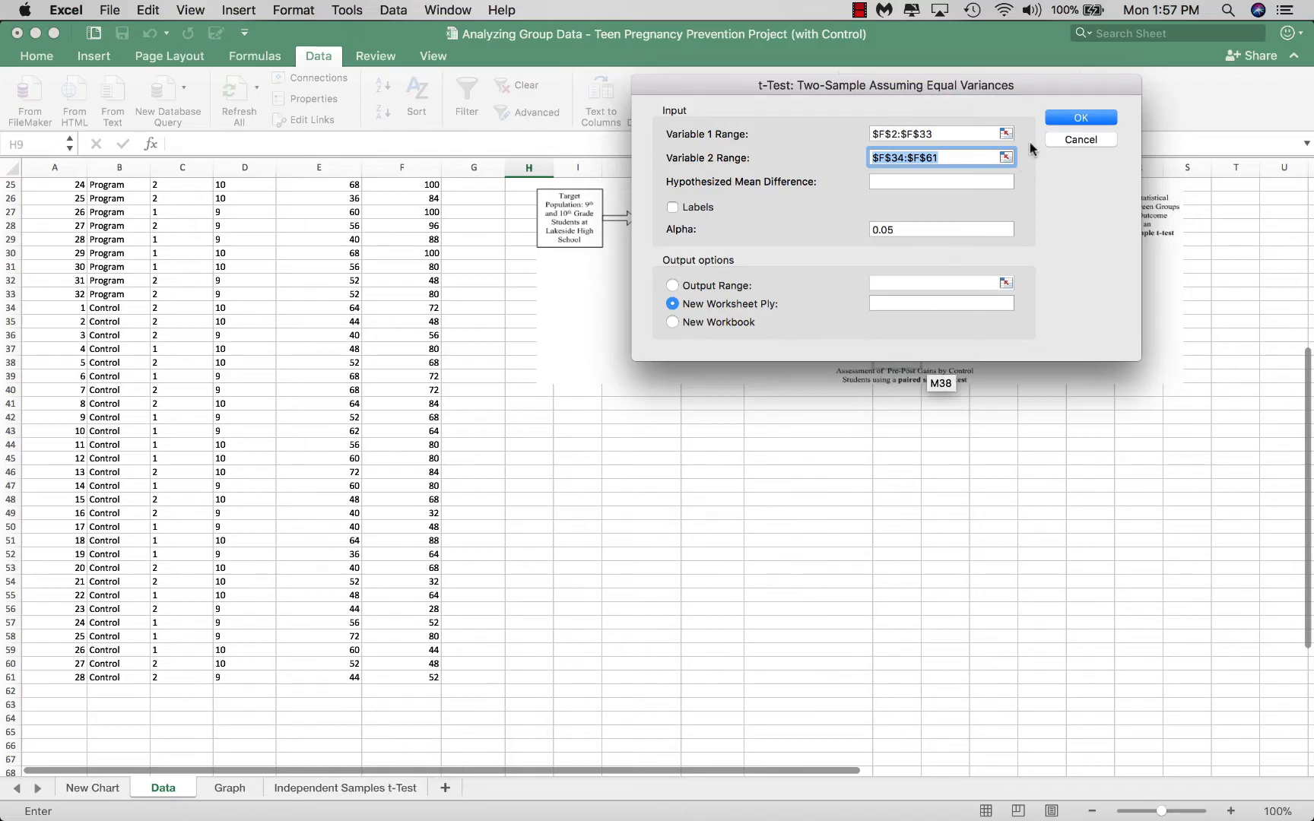
left_click(1082, 117)
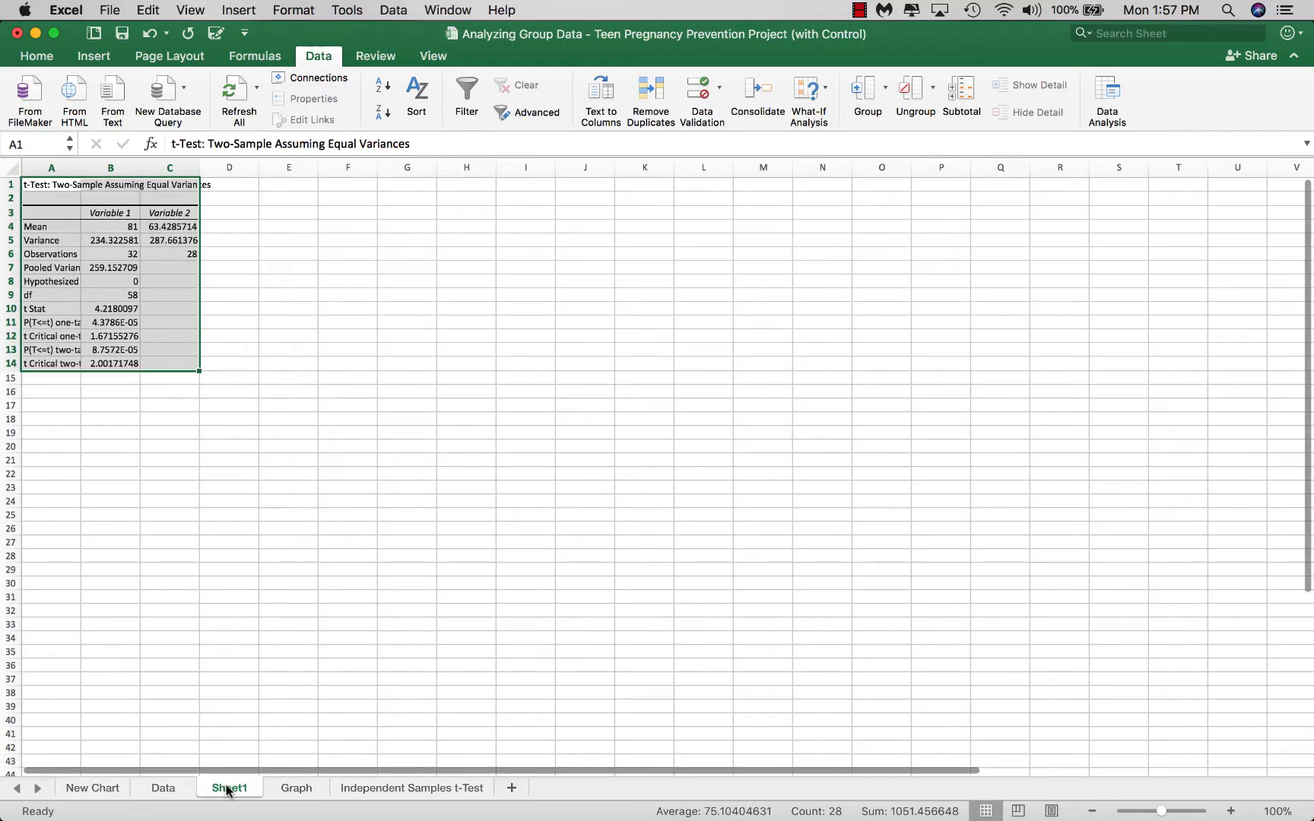
left_click(380, 791)
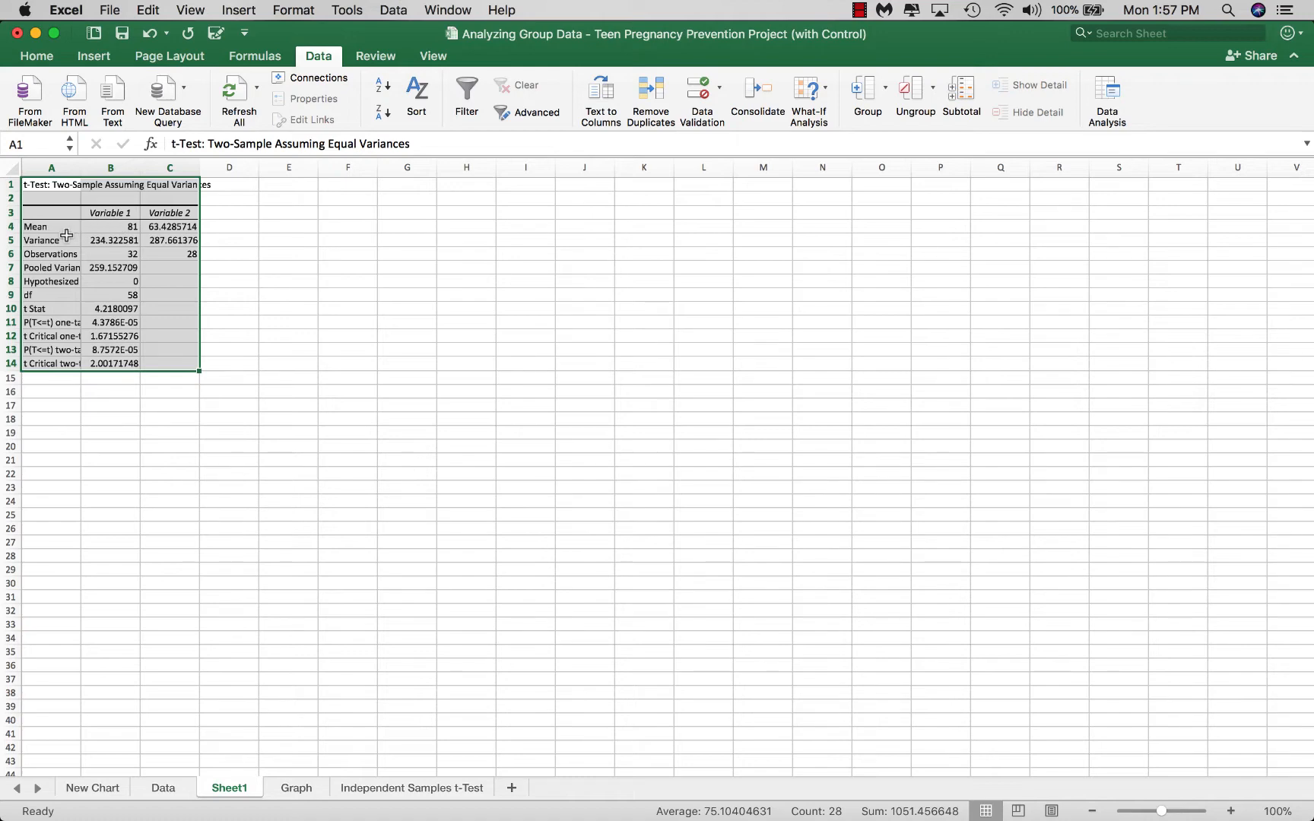
Format the t-test results in A5:C14 as Number with 2 decimal places
left_click_drag(61, 239, 144, 363)
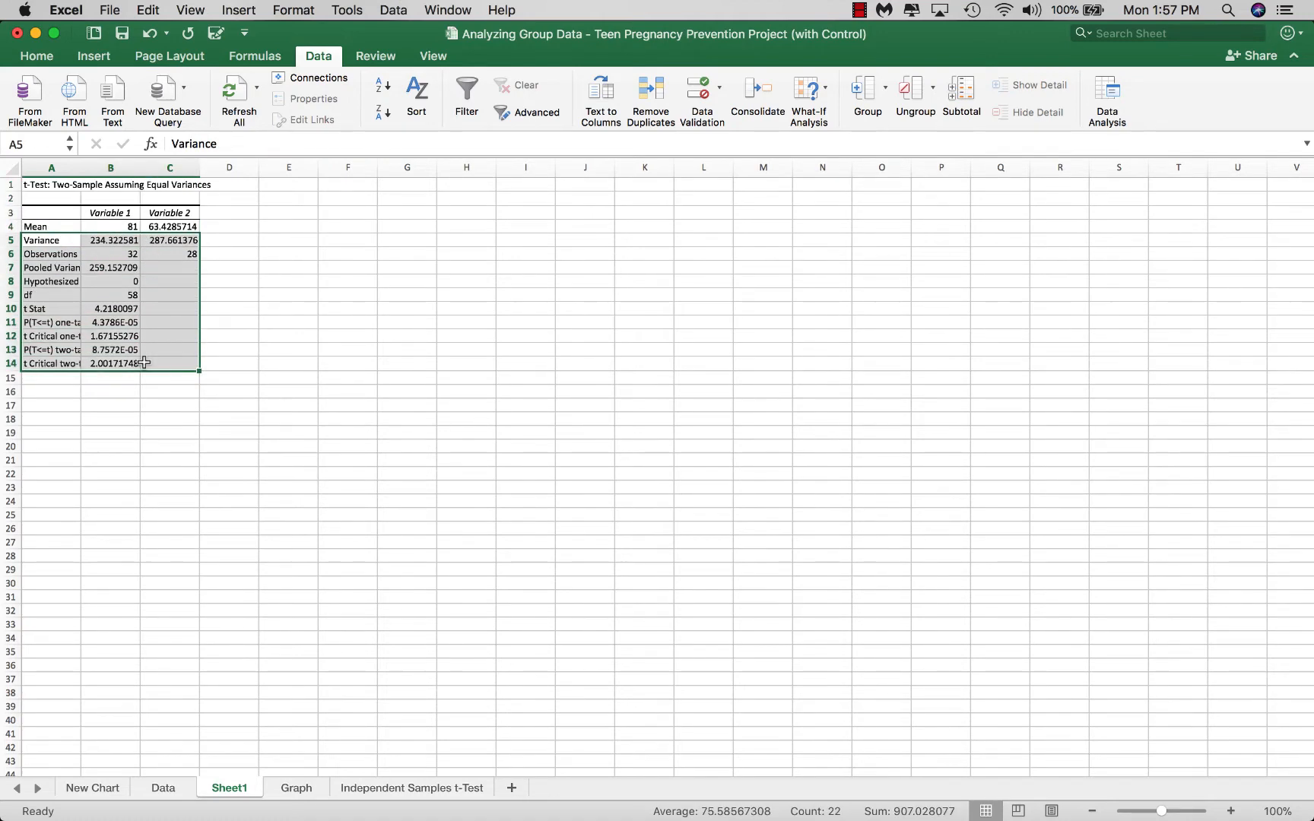
right_click(169, 279)
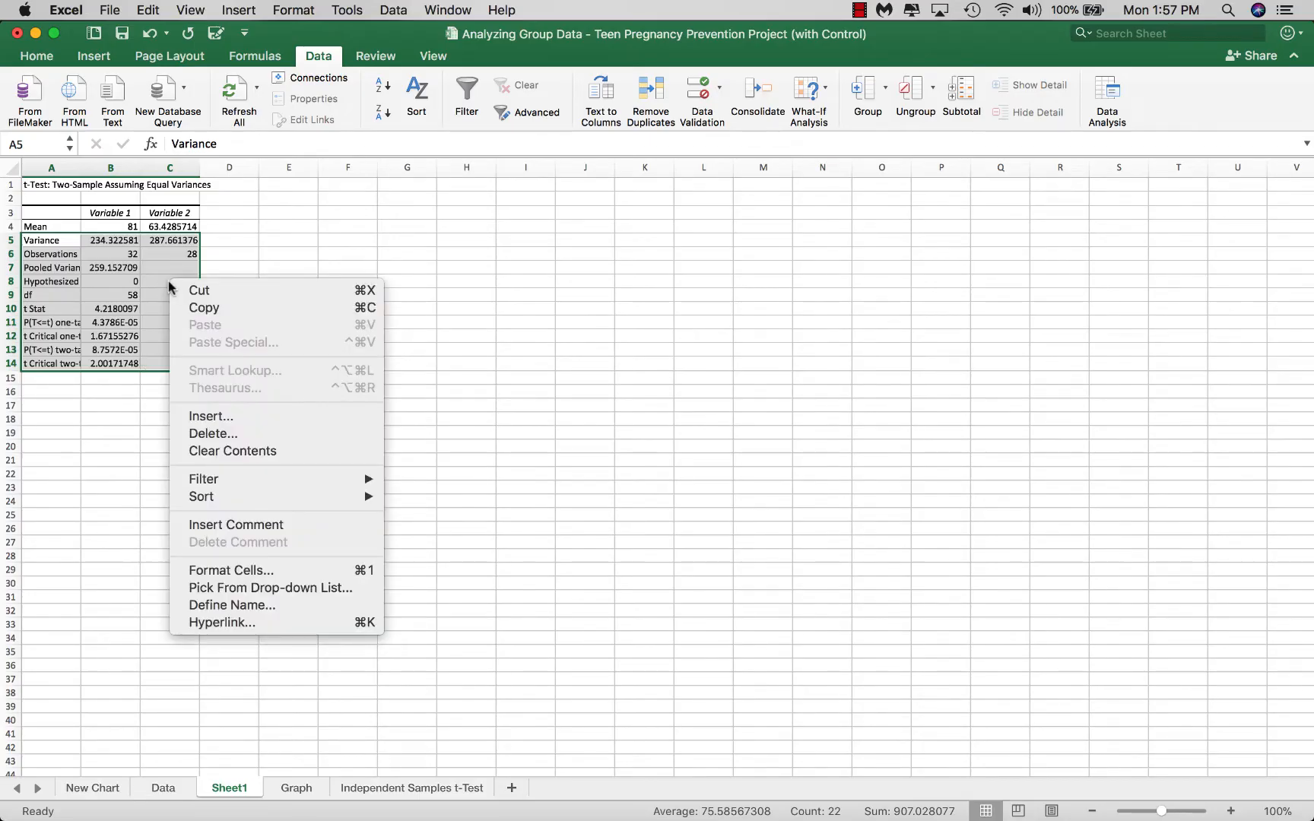
left_click(216, 571)
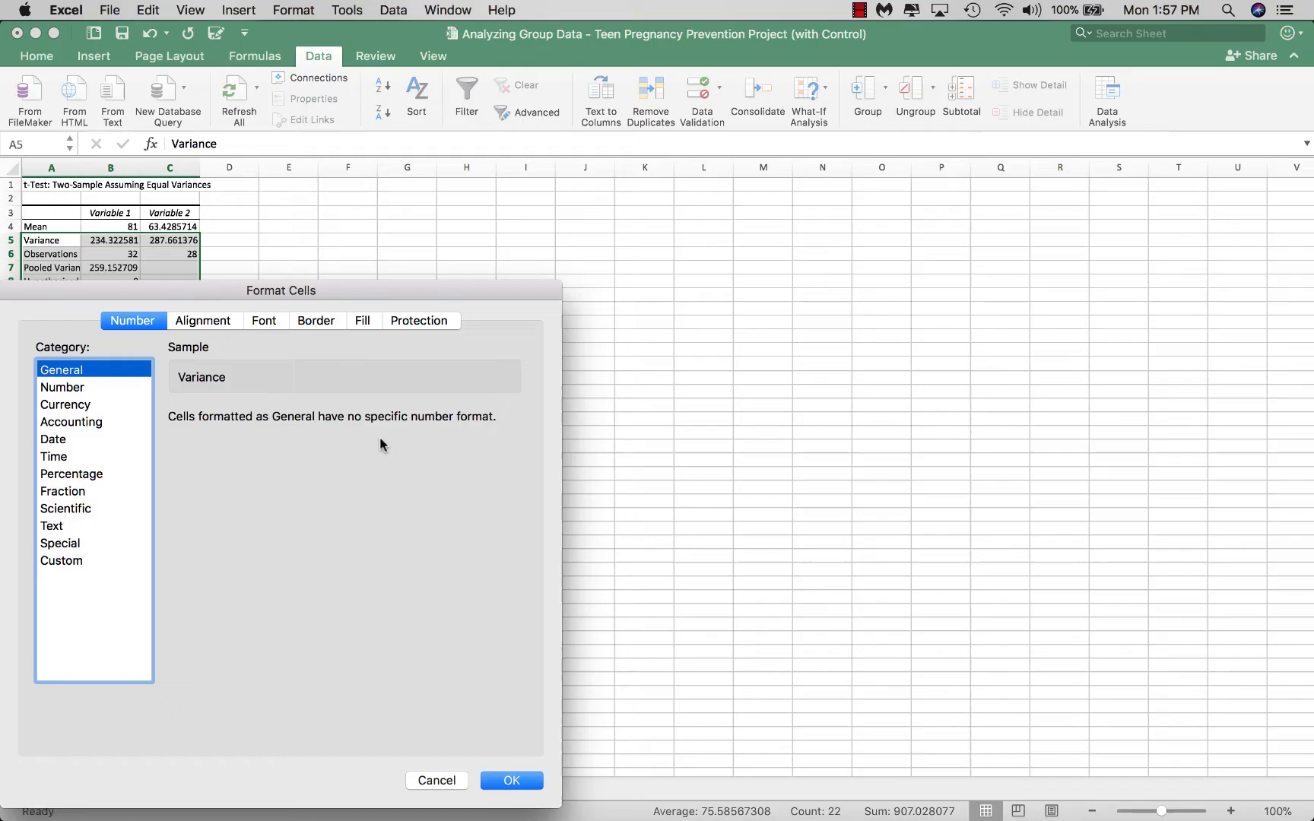
left_click(69, 390)
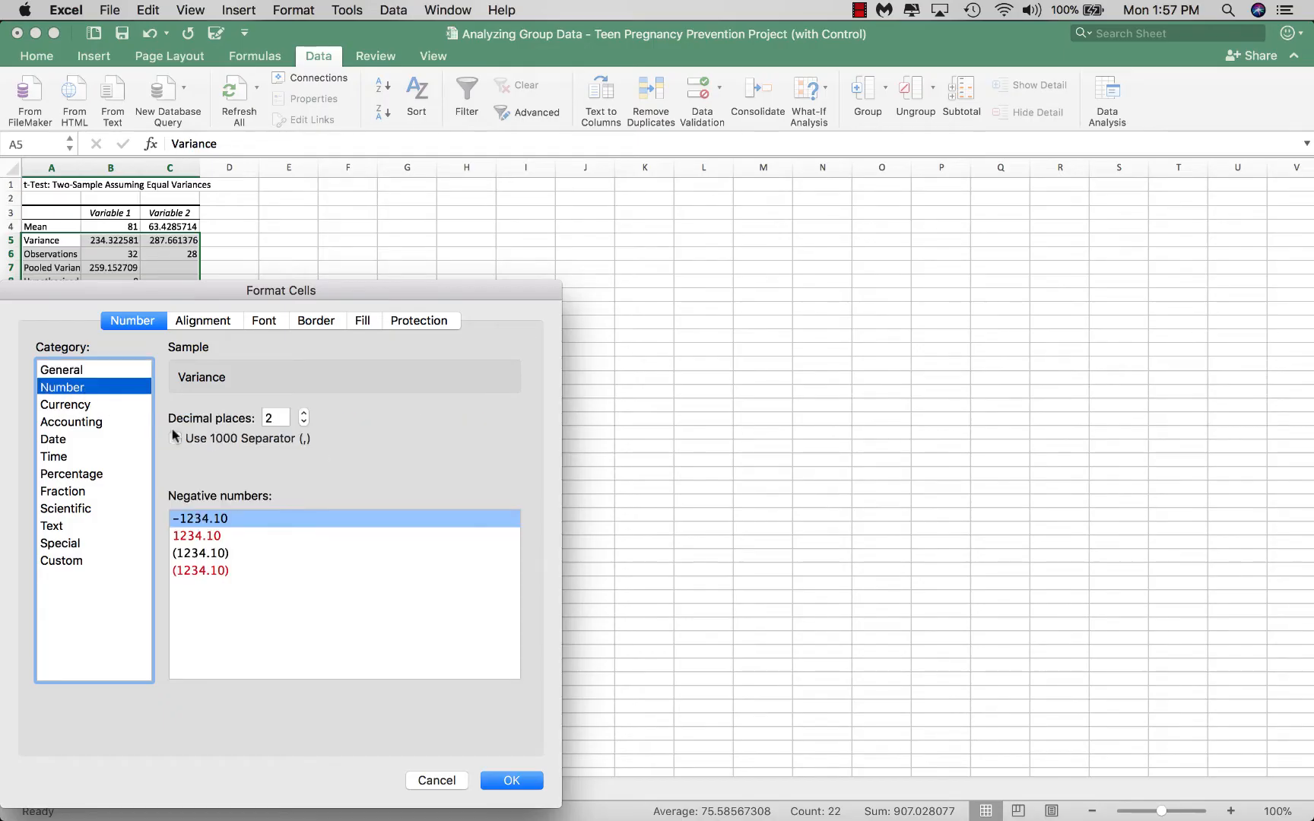
left_click(303, 413)
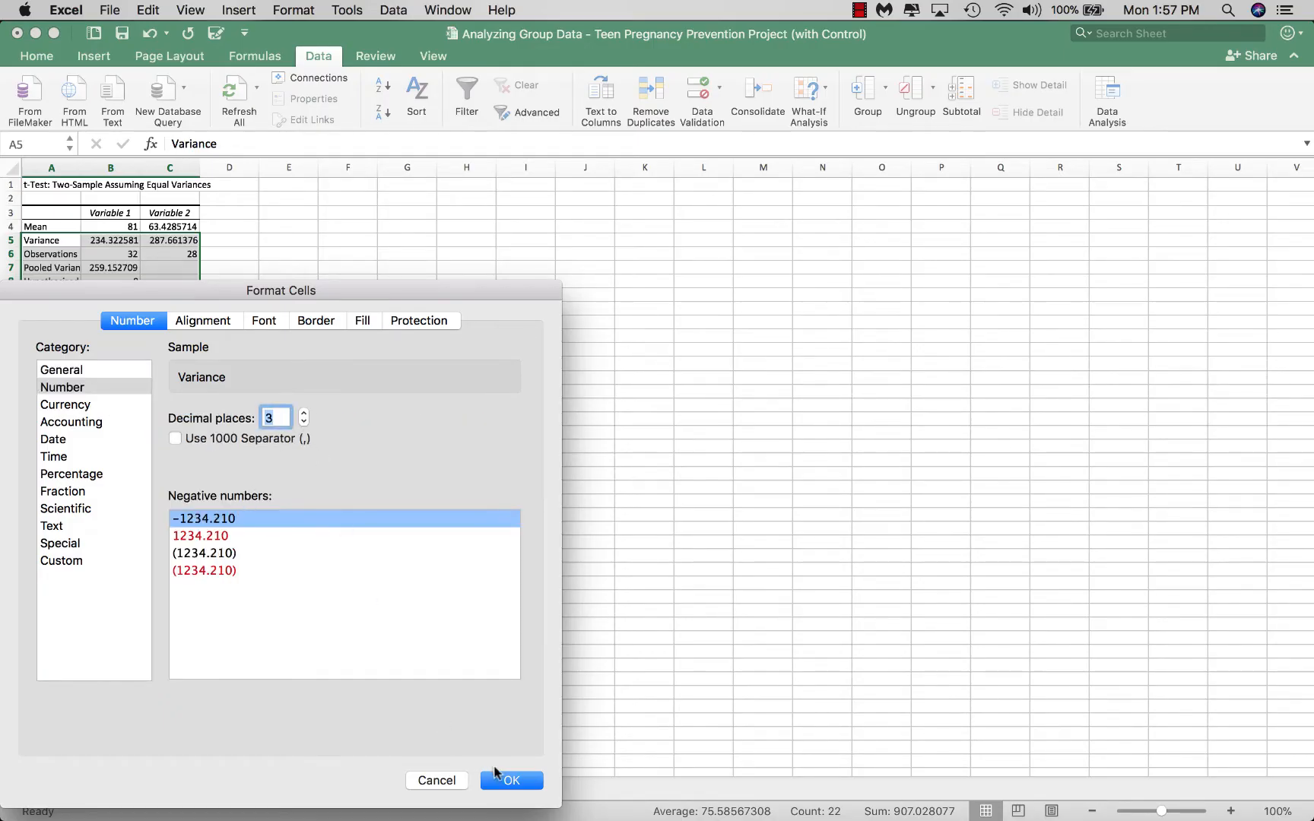
left_click(303, 422)
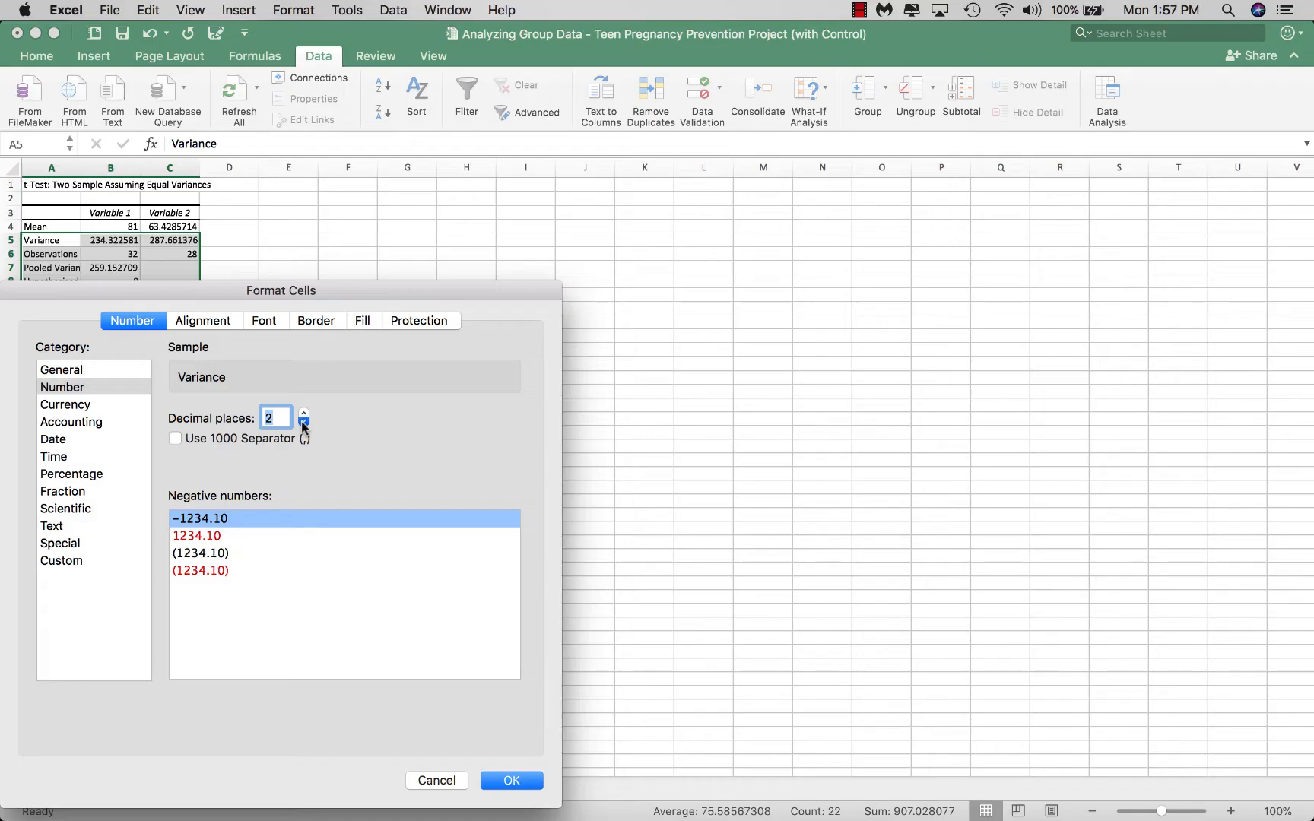
left_click(509, 781)
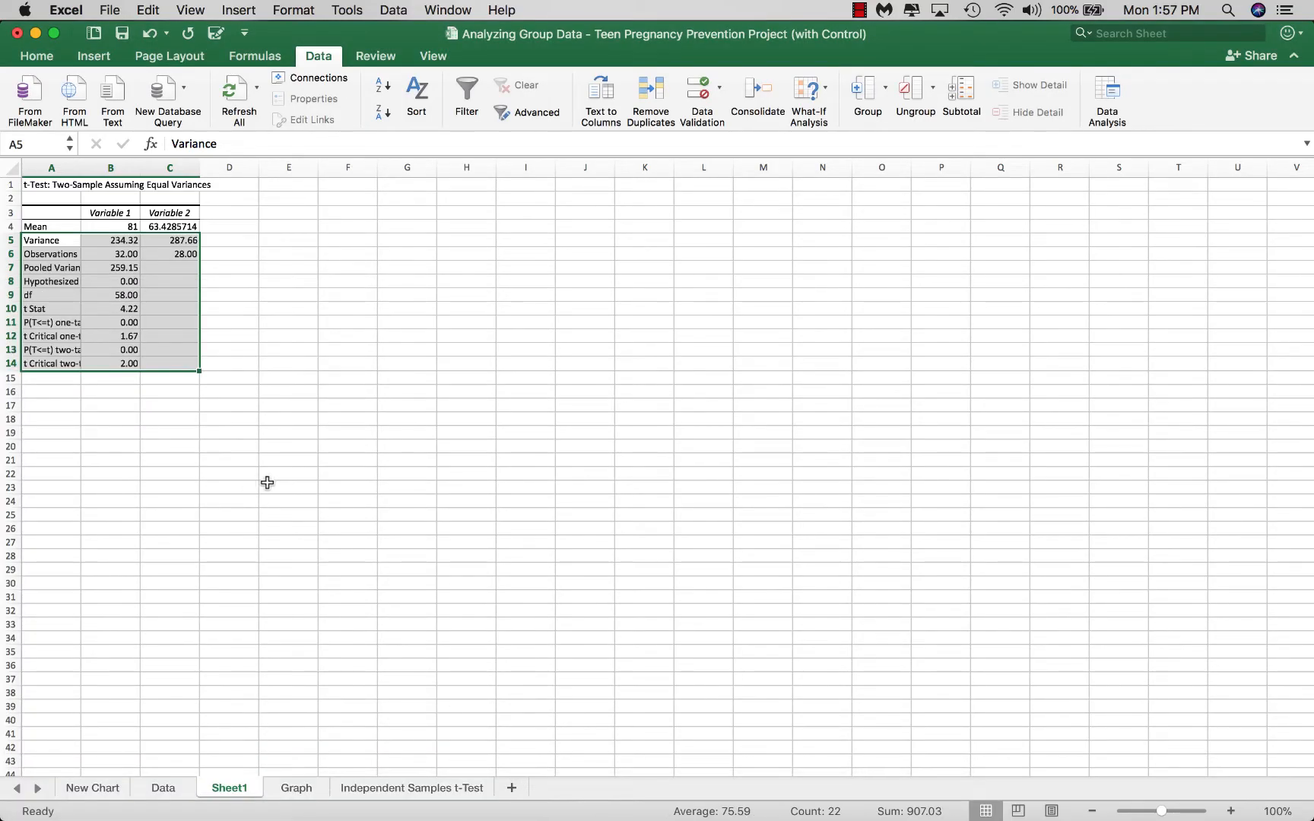
Format the Variable 2 mean in C4 as Number with 2 decimal places and widen column A for the row labels
left_click(143, 226)
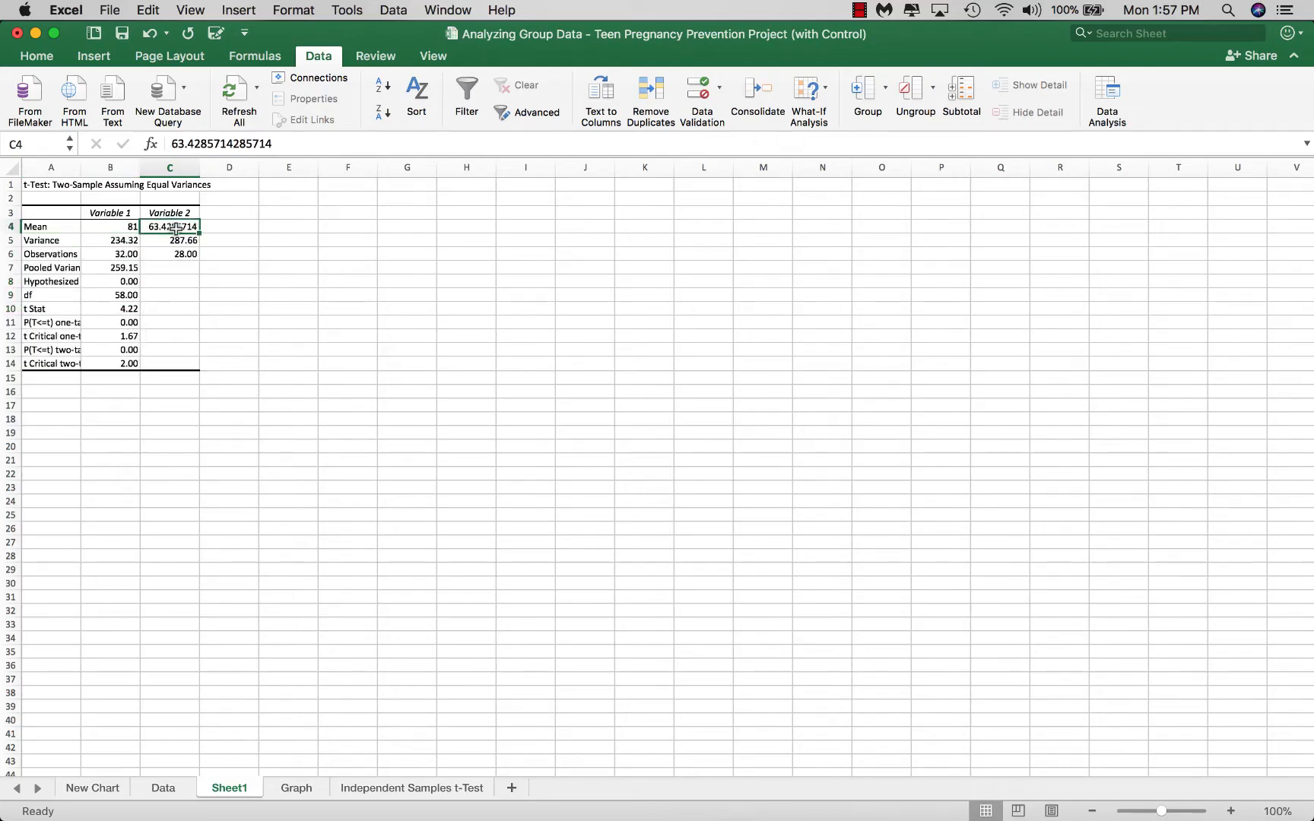
right_click(176, 227)
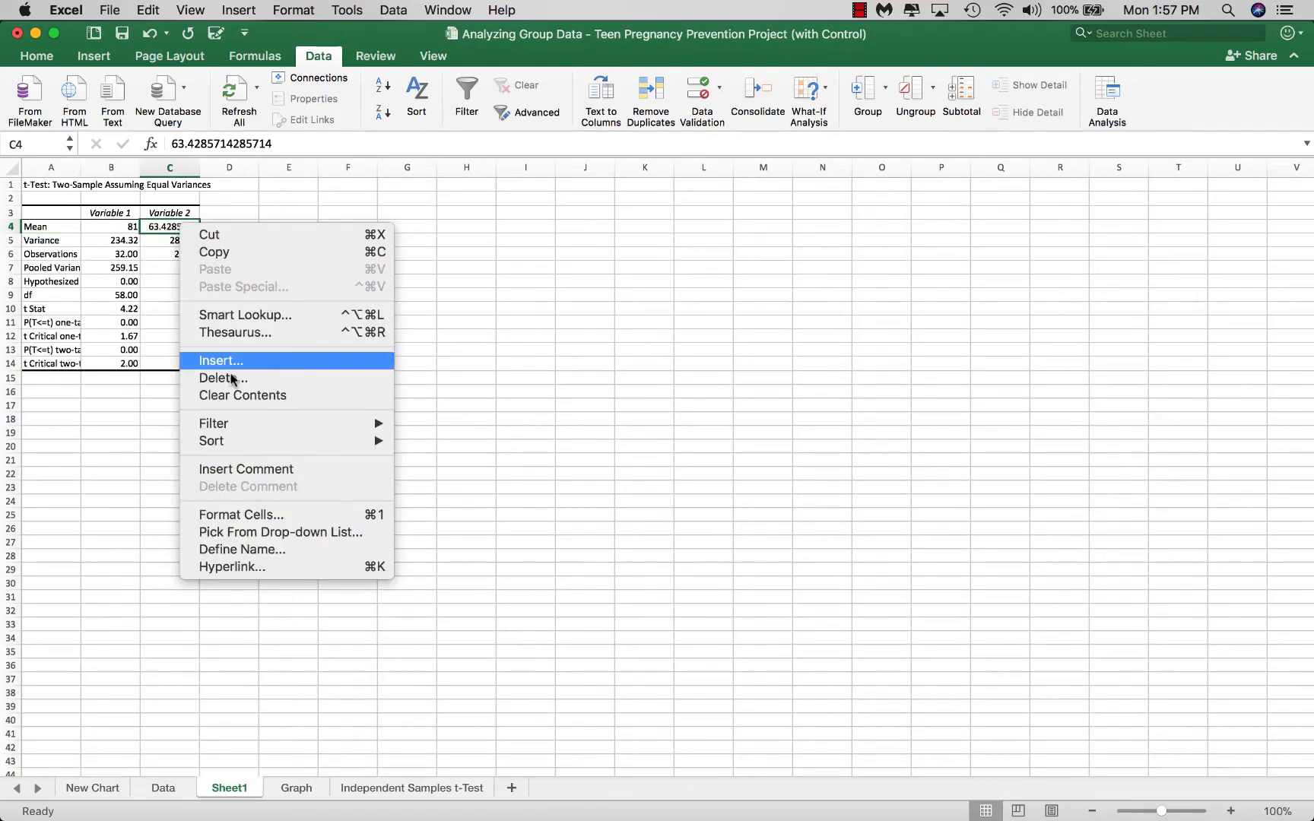
left_click(282, 515)
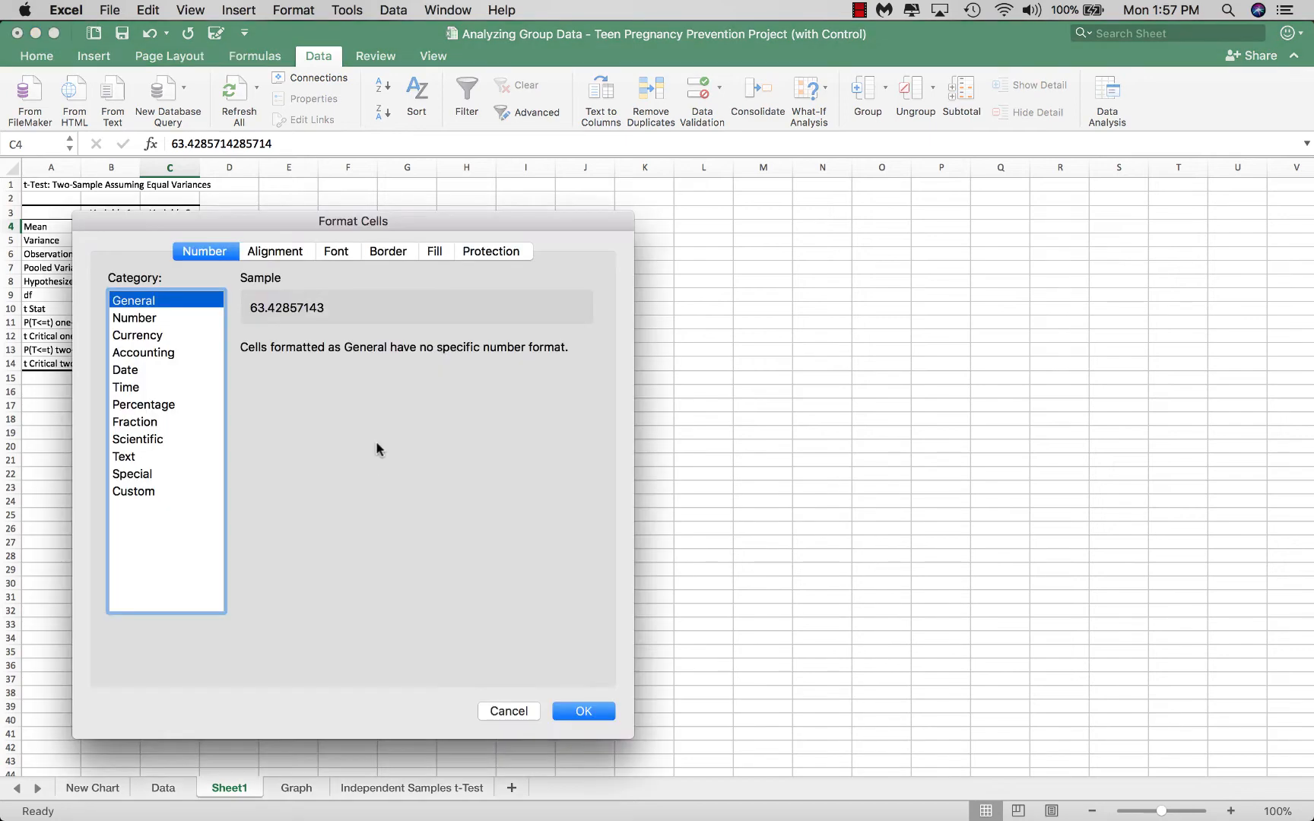
left_click(136, 322)
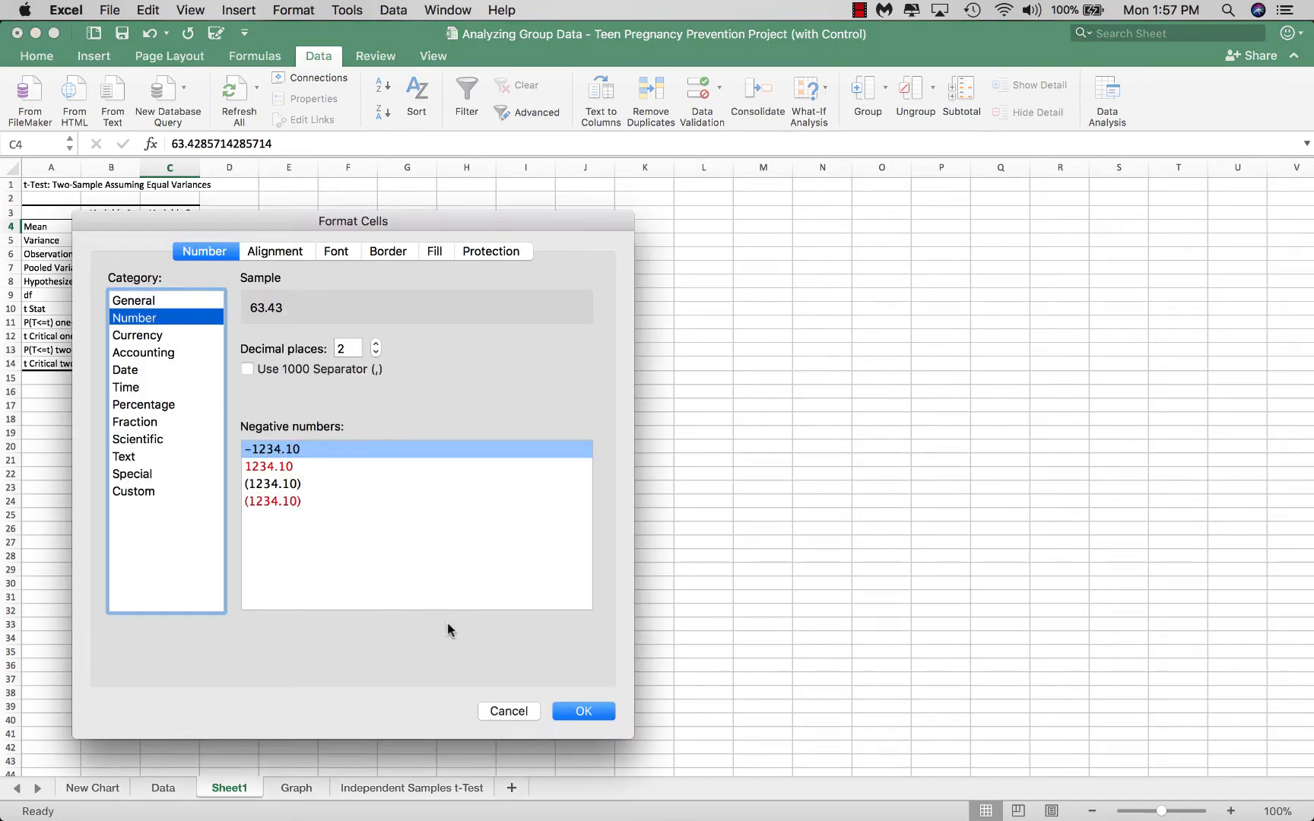
left_click(583, 711)
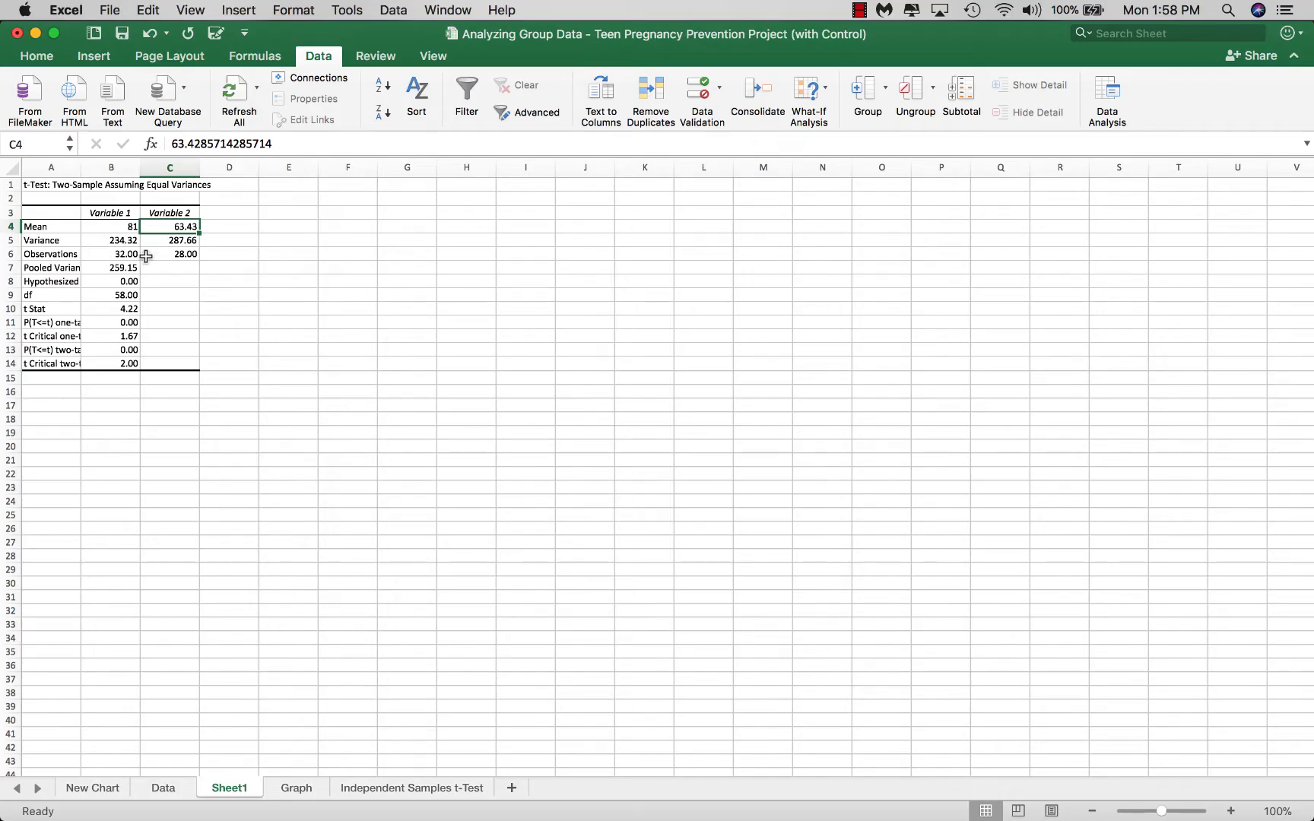
left_click_drag(82, 172, 115, 175)
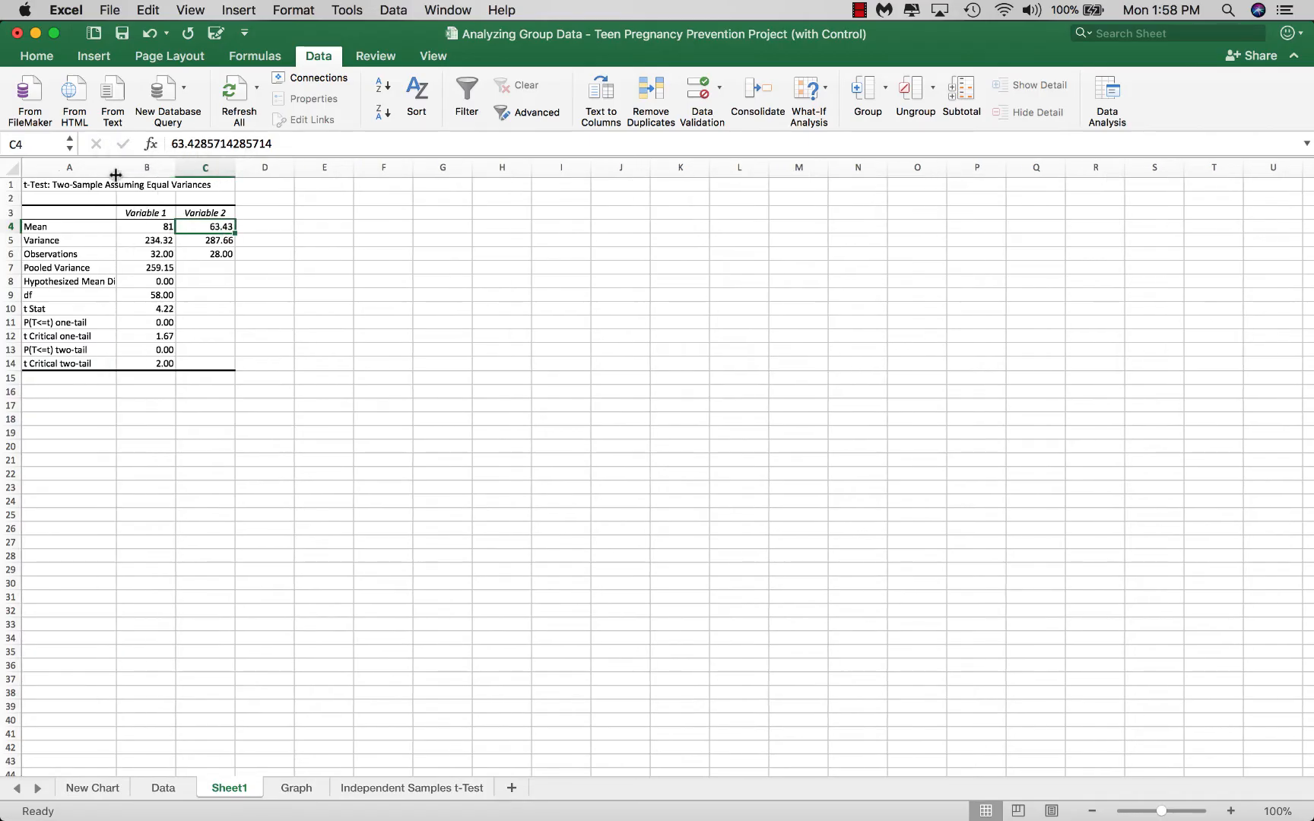
Examine the unrounded two-tail p-value in B13 on Sheet1 and on the Independent Samples t-Test sheet
left_click(131, 348)
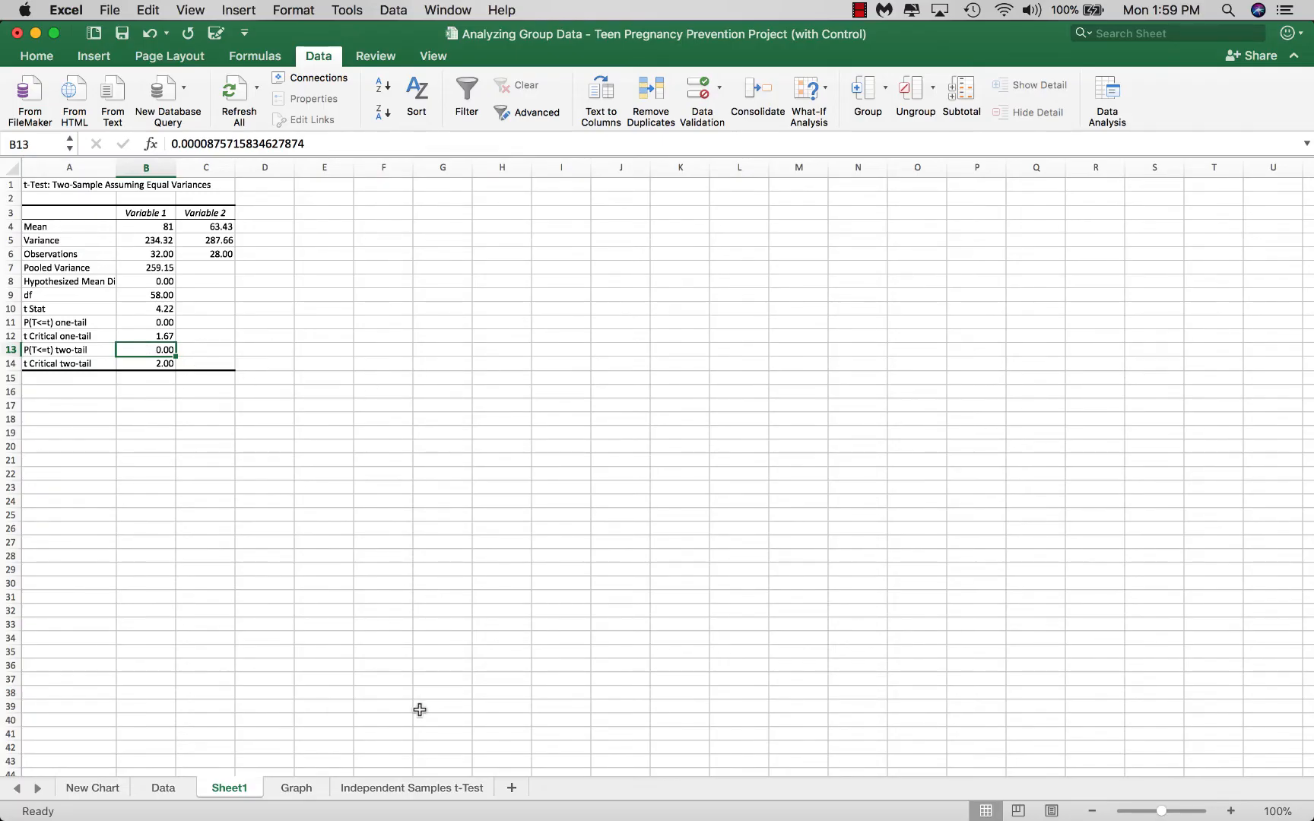
left_click(421, 791)
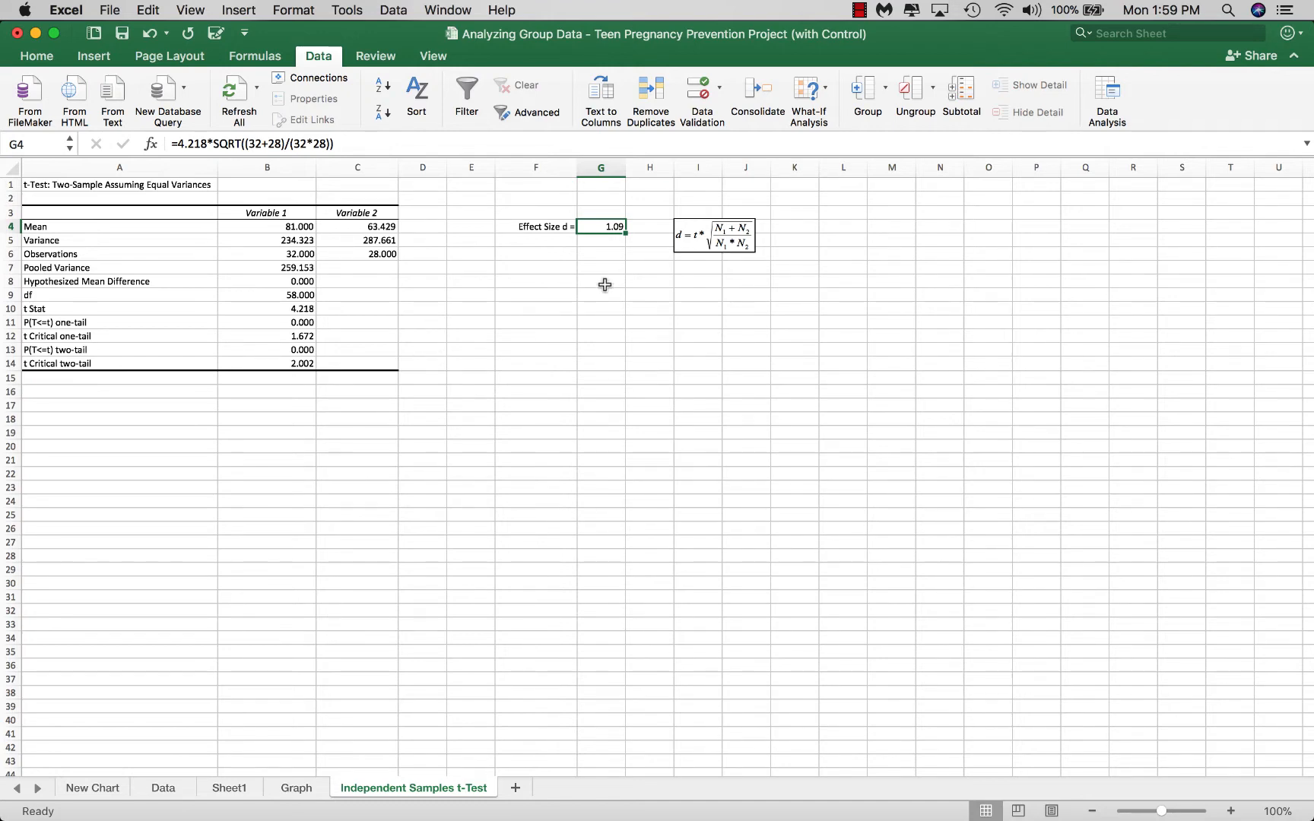
left_click(259, 349)
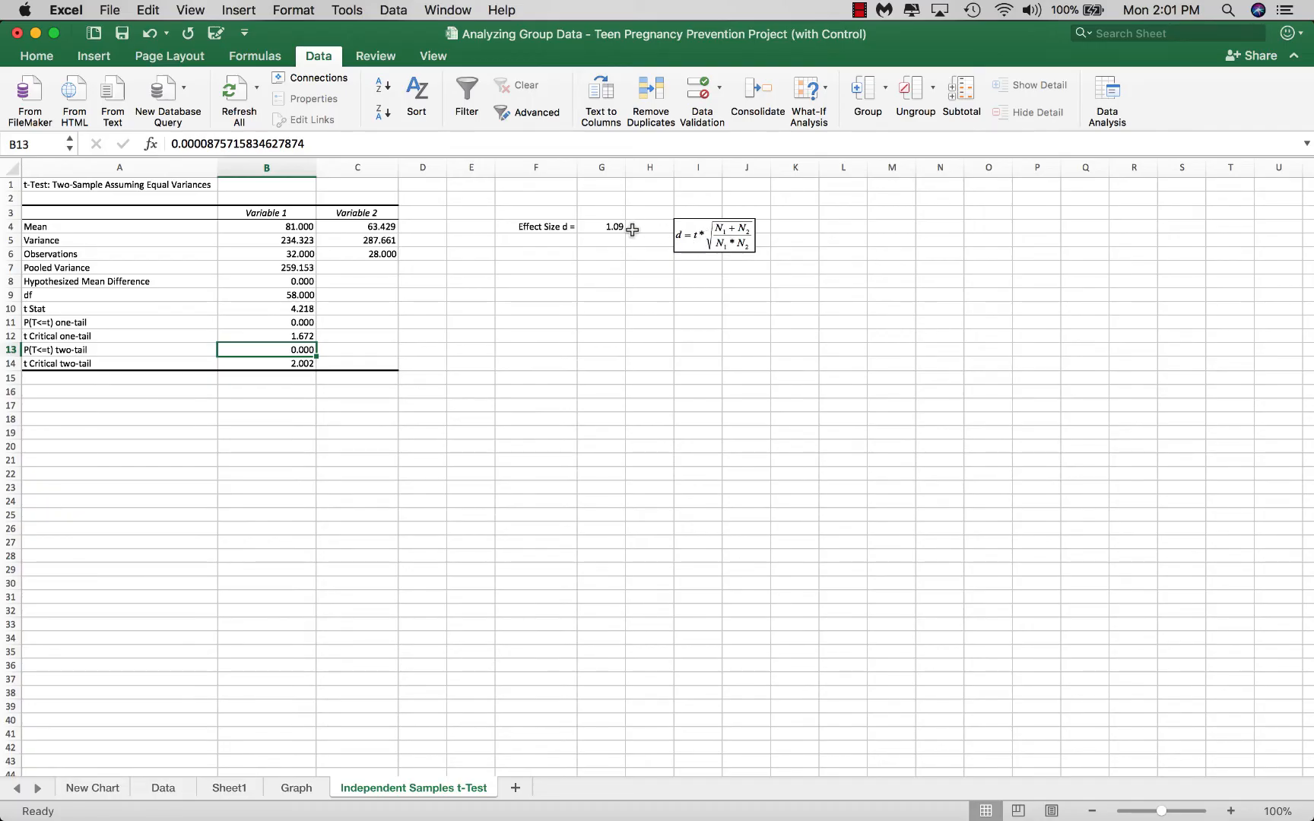
Examine the effect size d formula in G4 alongside the embedded equation for d
left_click(612, 226)
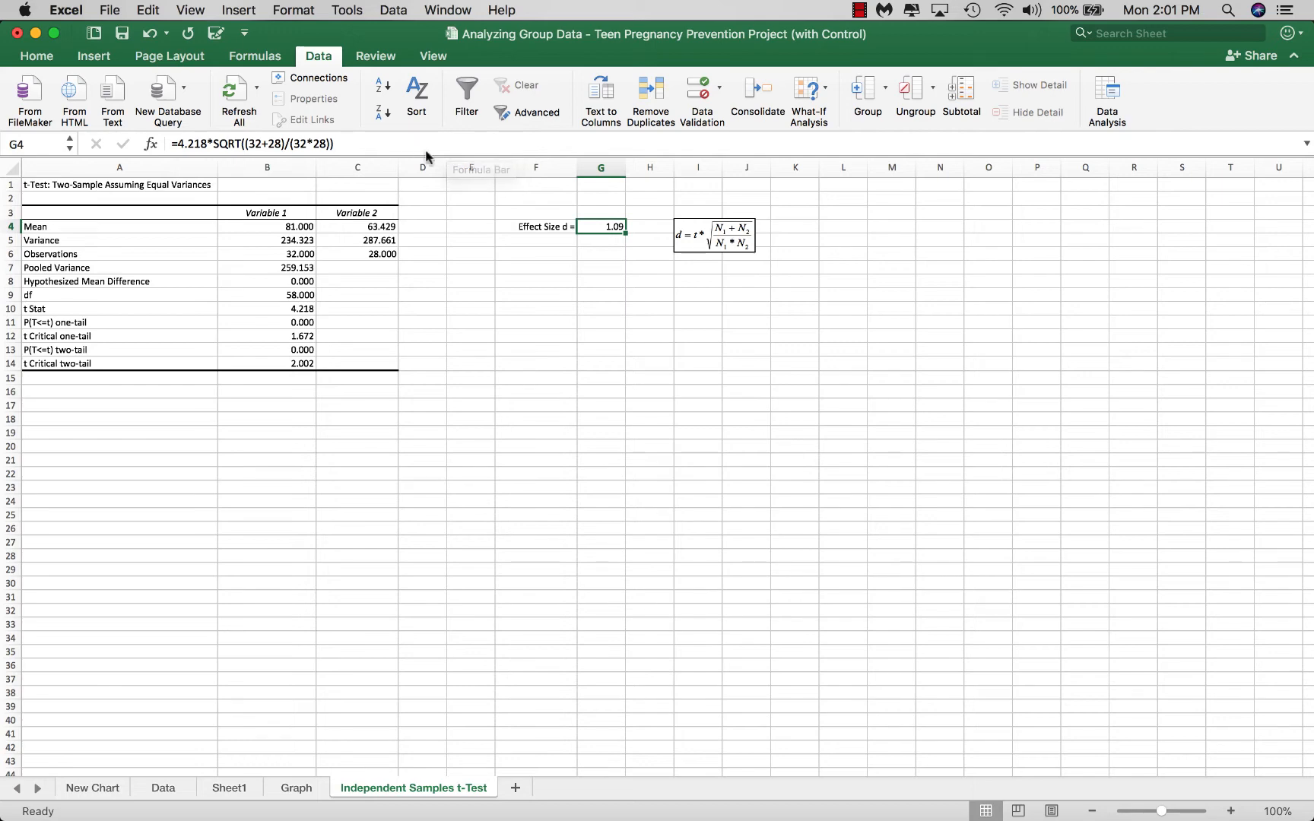
left_click(724, 244)
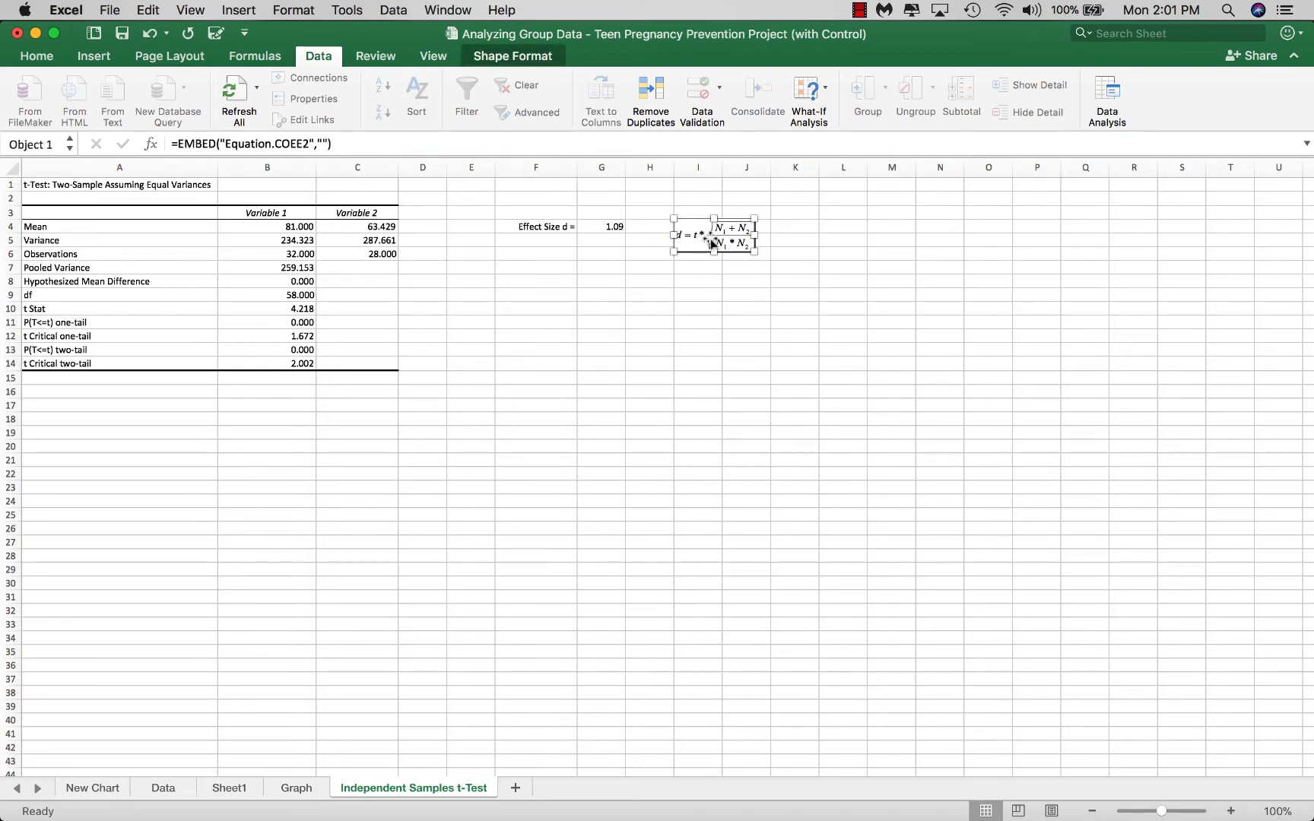
left_click(602, 229)
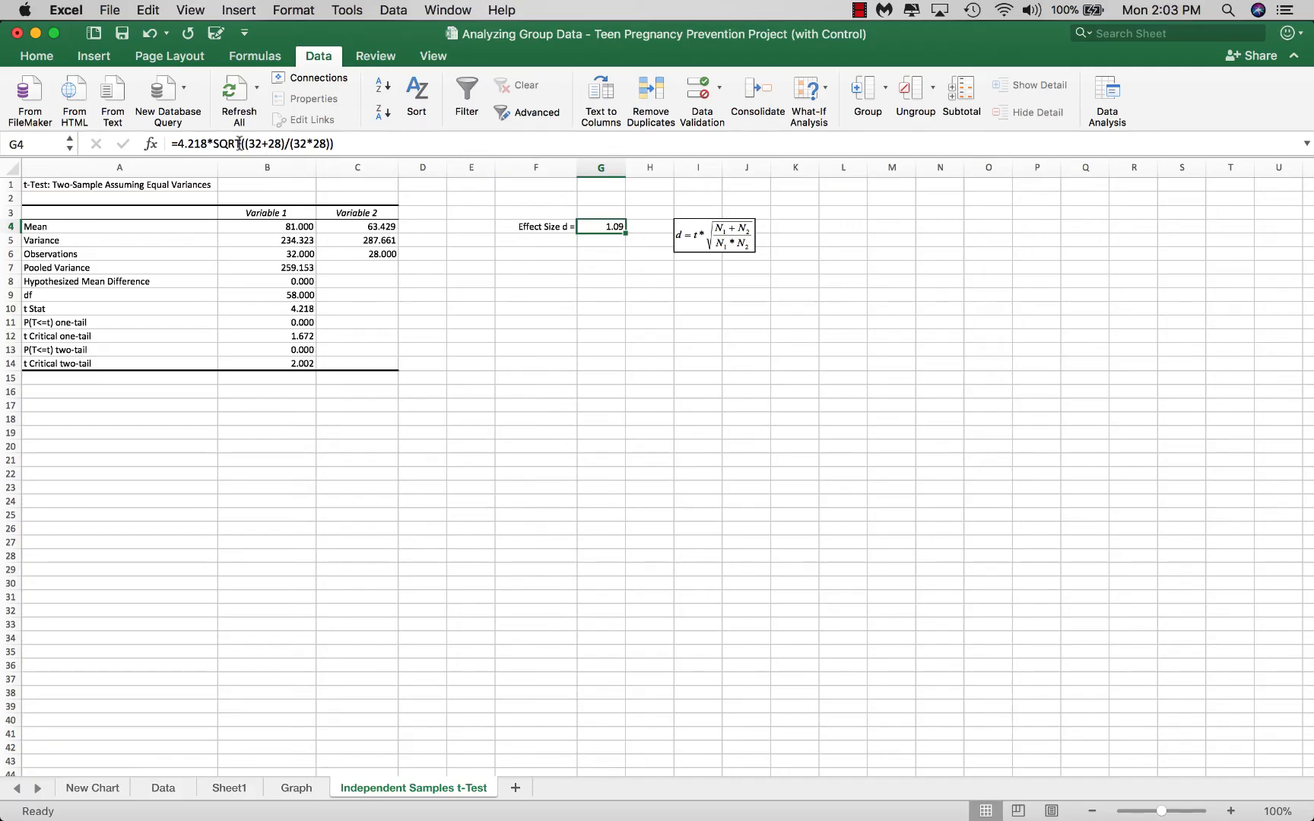
left_click(335, 143)
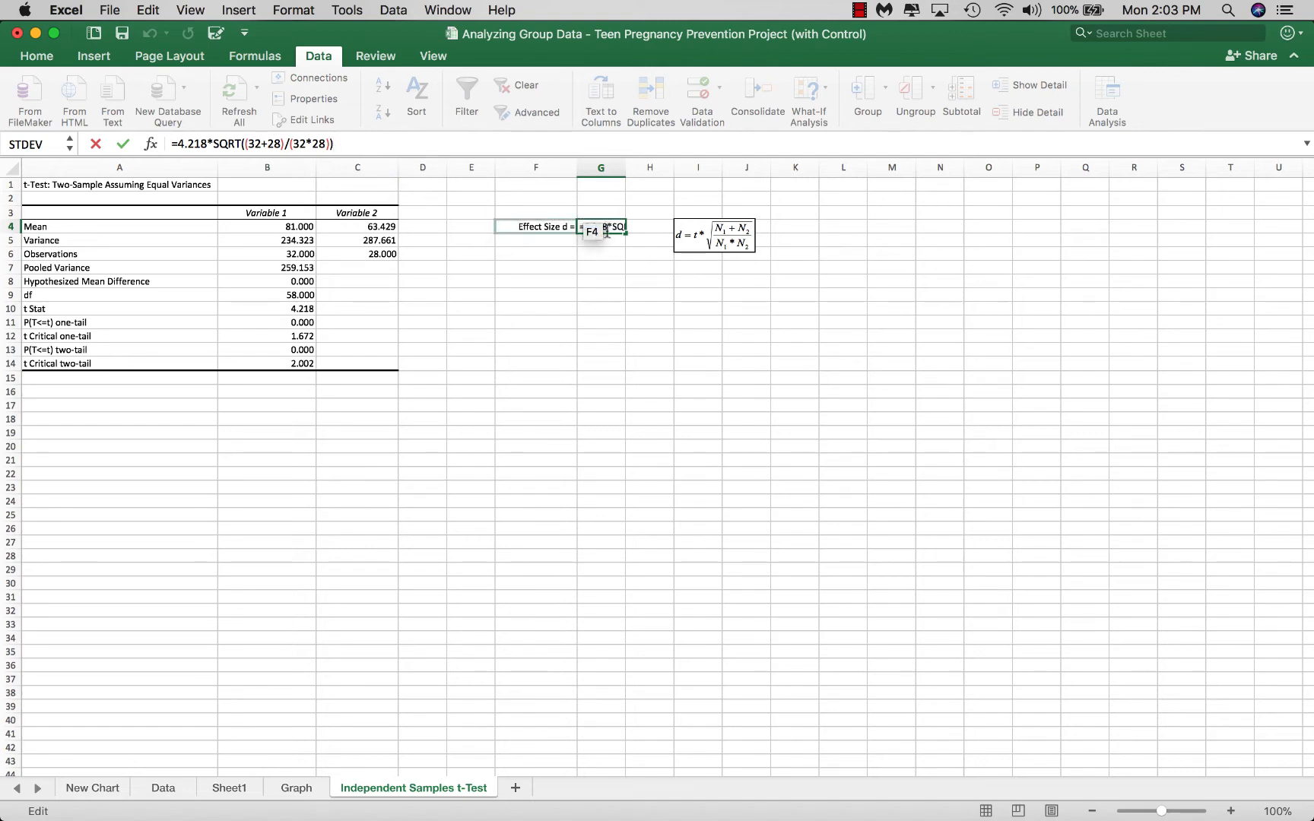
key("Return")
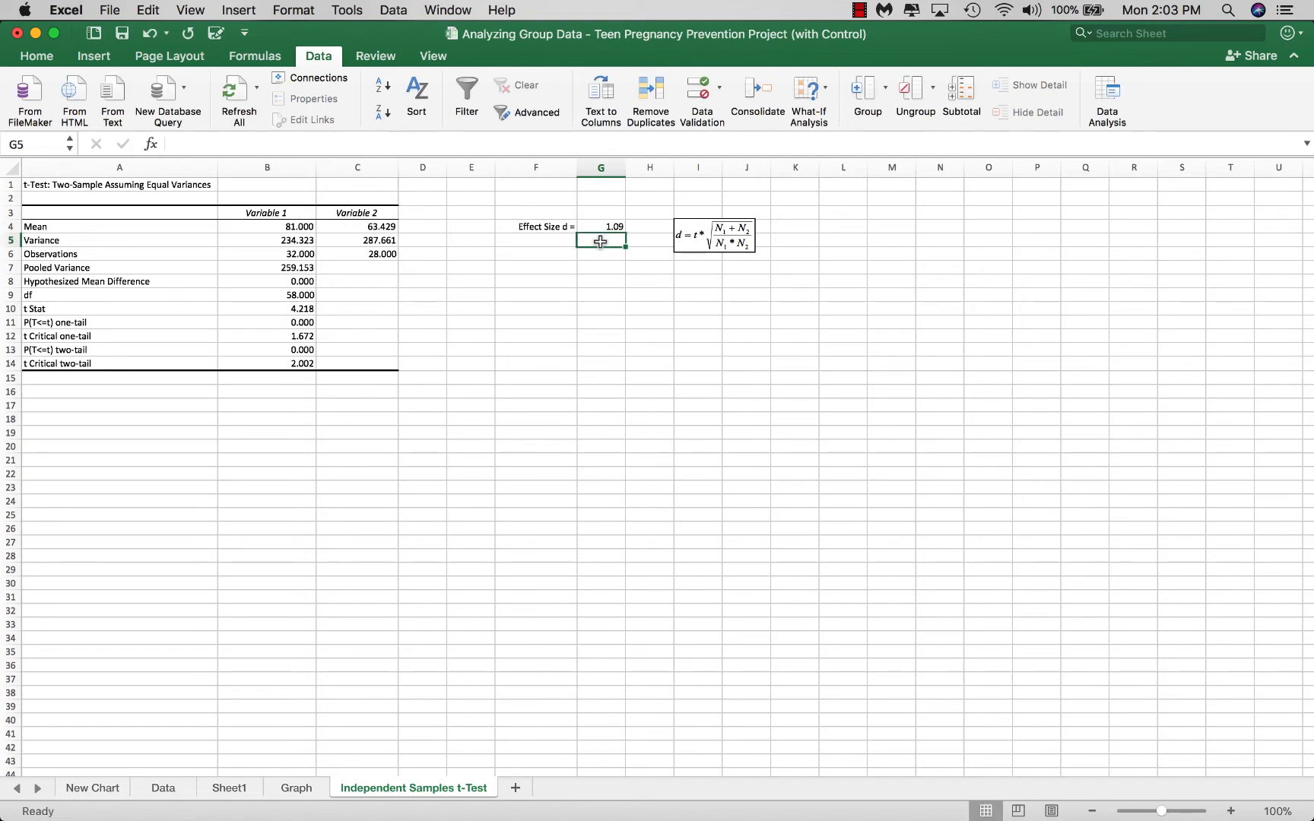
Compare the effect size in G4 with the two-tail p-value in B13 and inspect the terms of the G4 formula again
left_click(602, 226)
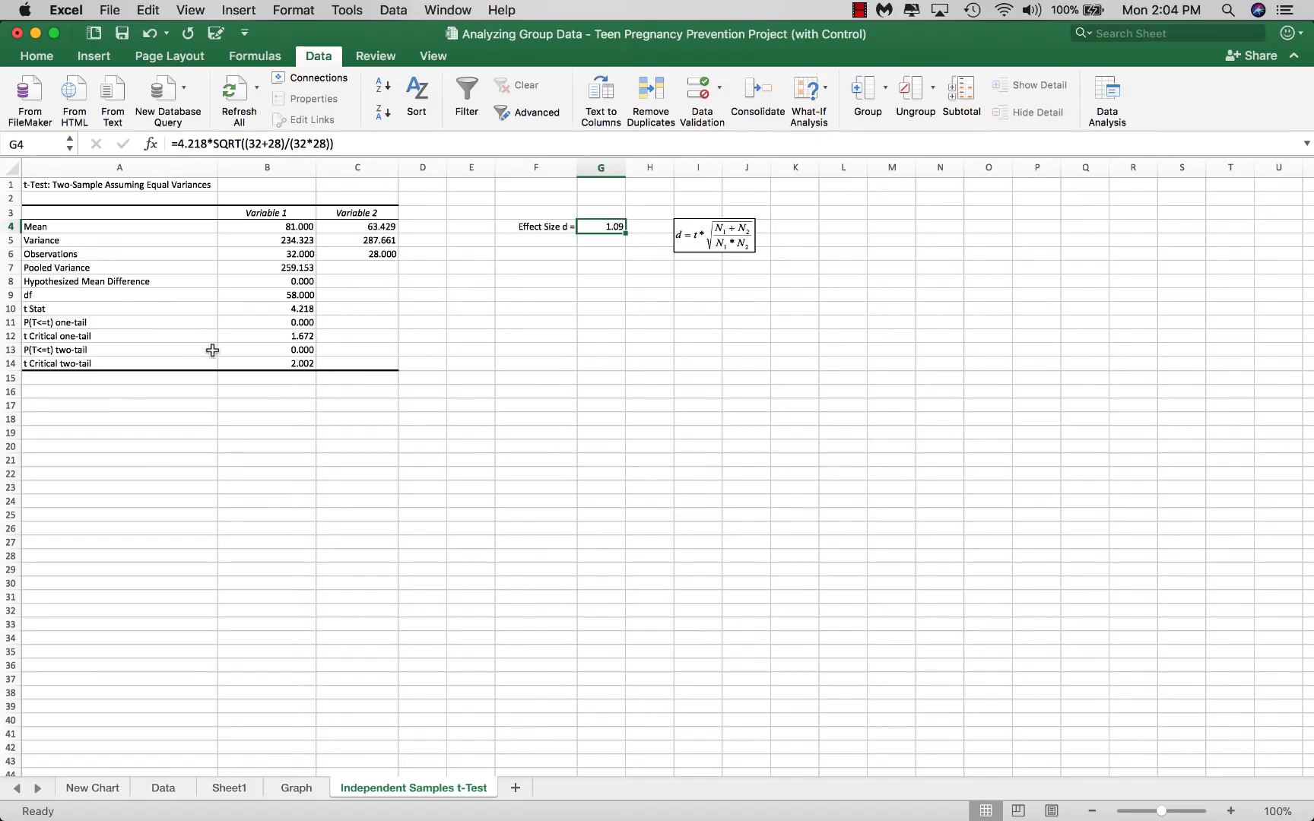
left_click(245, 353)
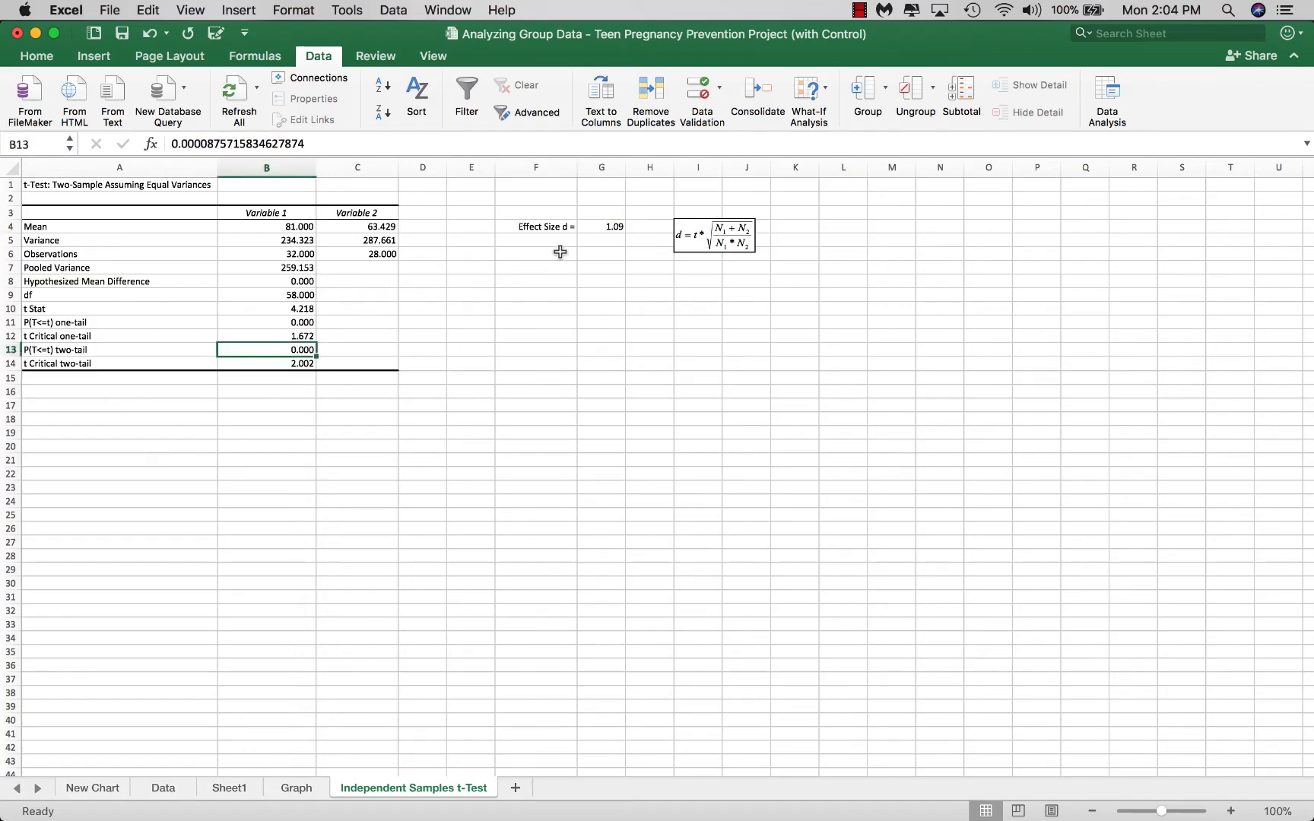
left_click(611, 226)
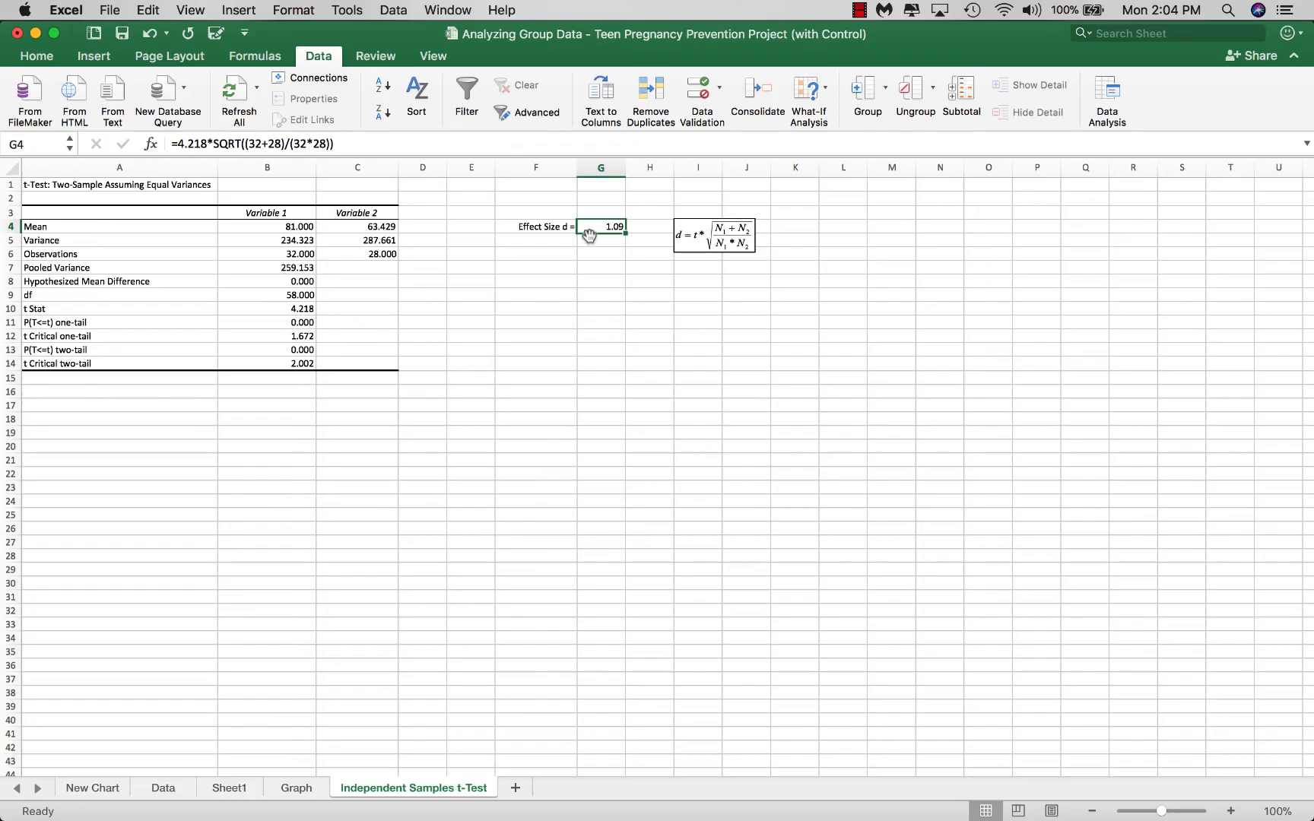
left_click(355, 145)
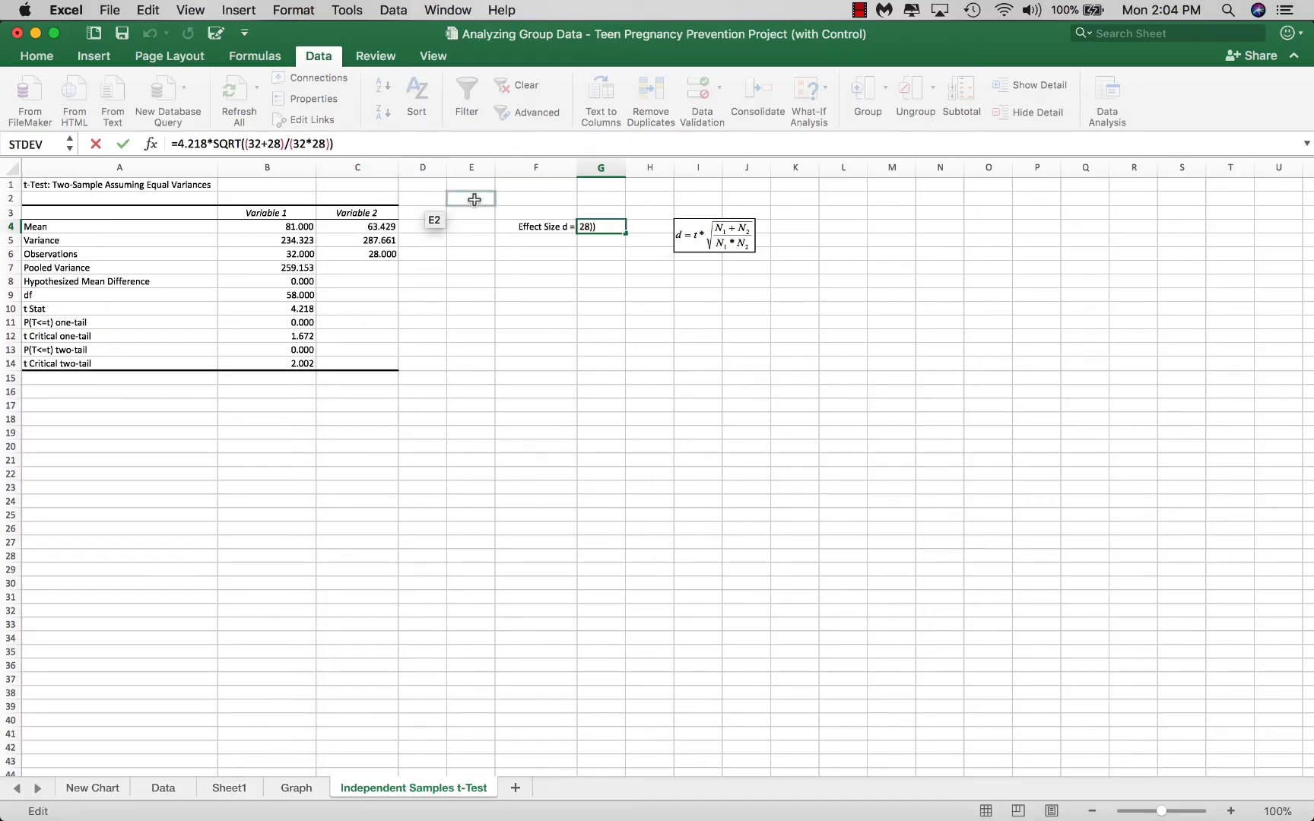
left_click(600, 228)
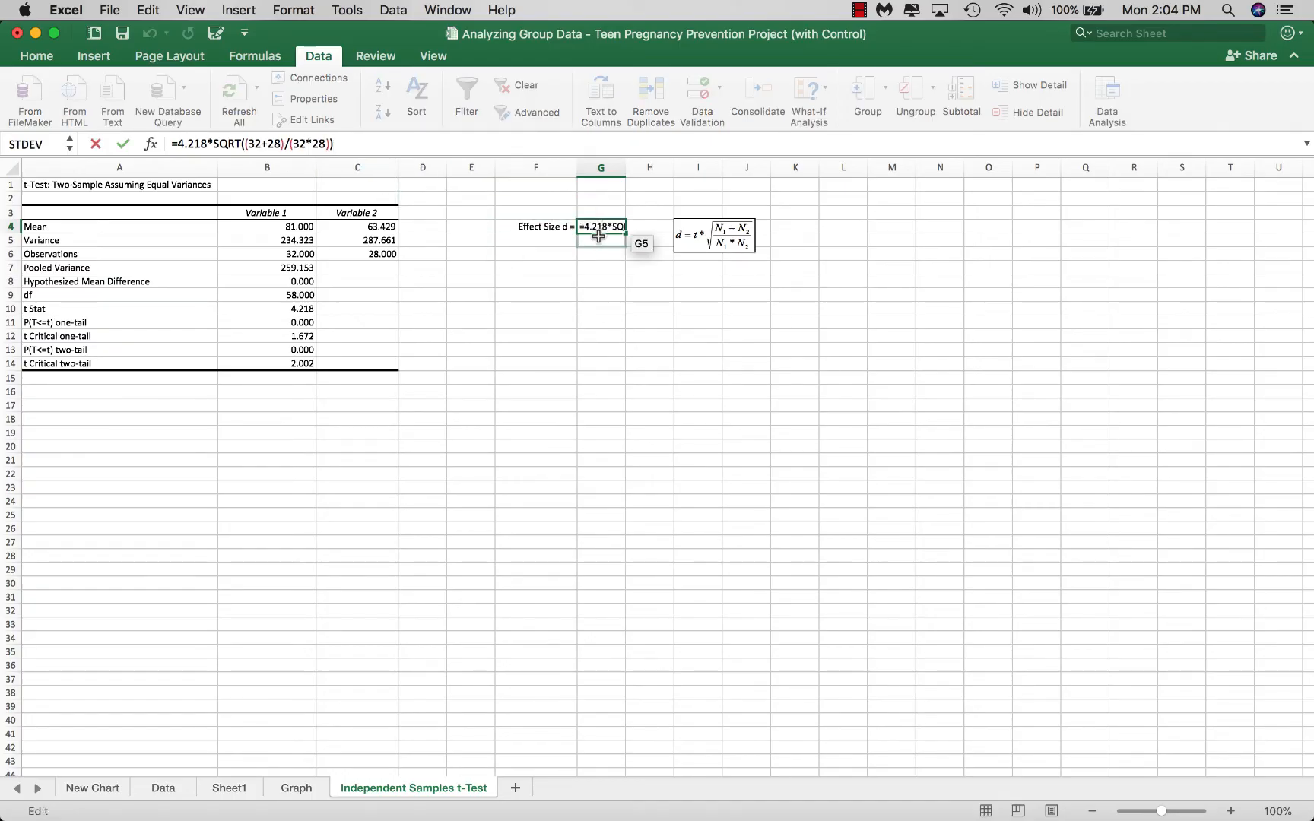
key("Return")
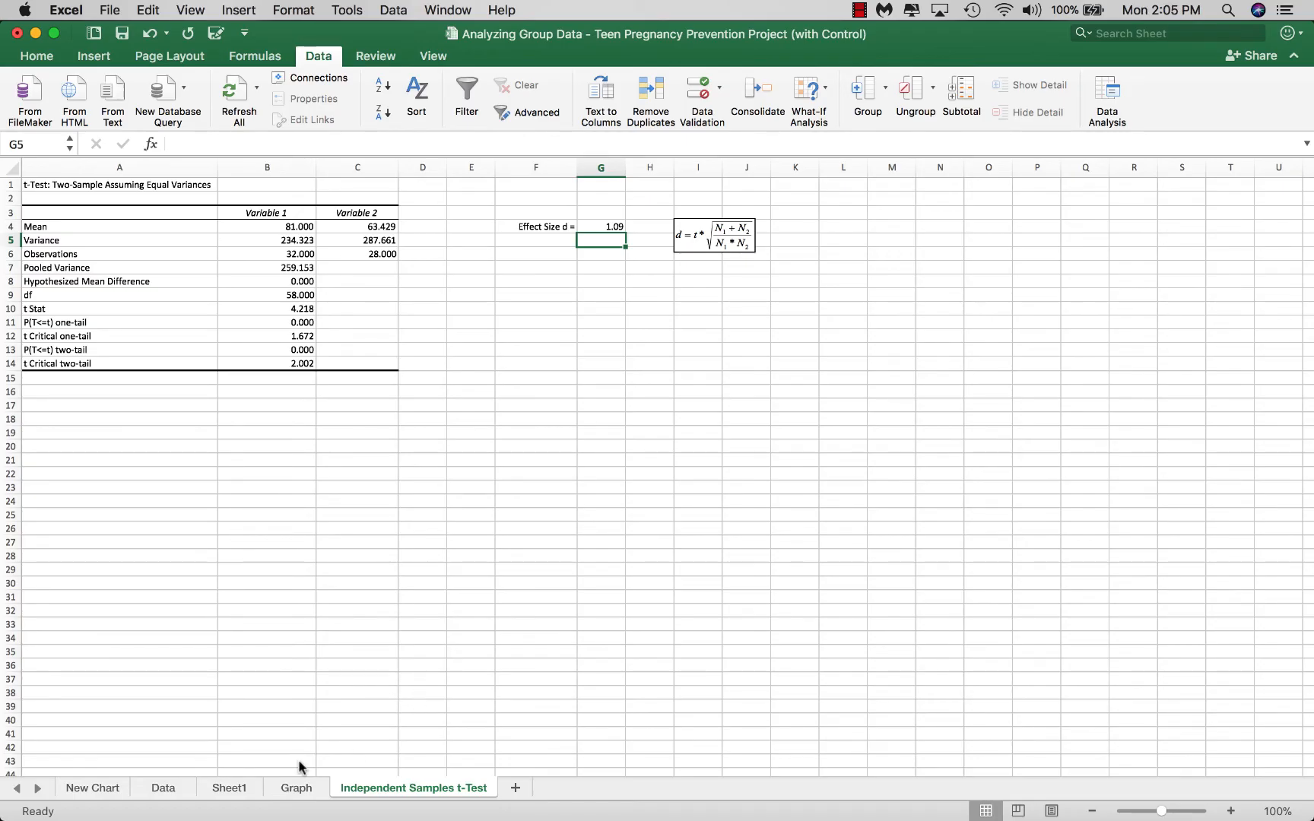
Review the standardized mean difference in V24 and the mean difference formula in V23 beside the study design diagram on the Data sheet
left_click(84, 789)
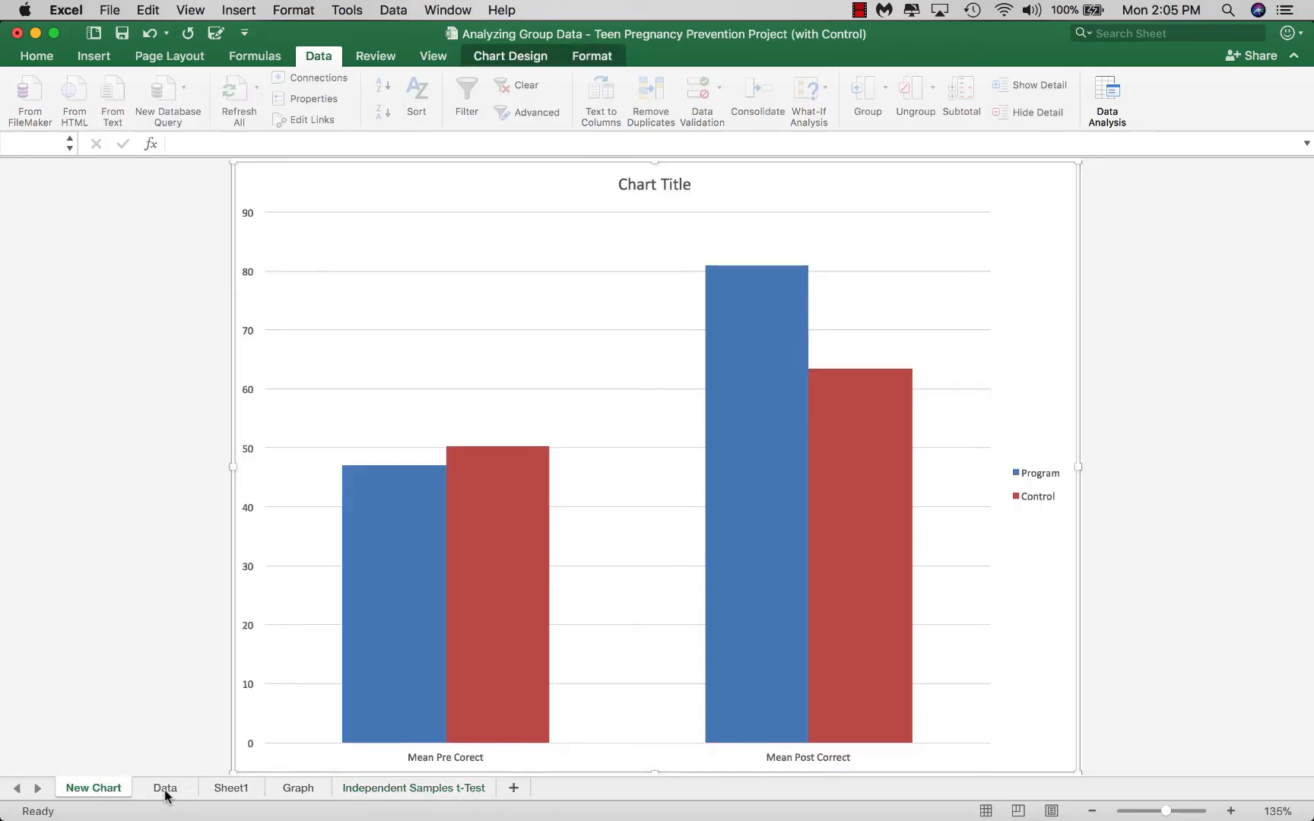
left_click(165, 788)
scroll(704, 551, "down", 3)
scroll(722, 553, "up", 5)
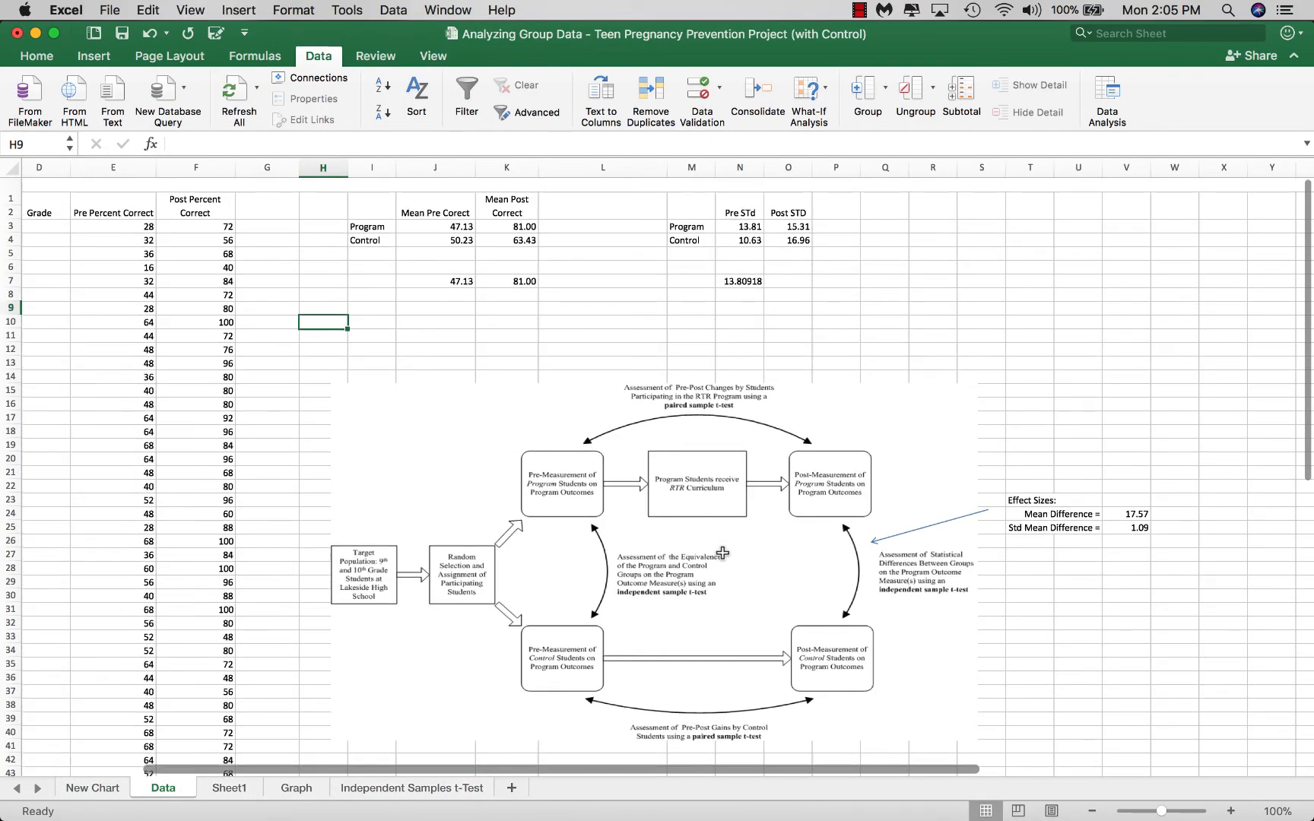
left_click(1119, 514)
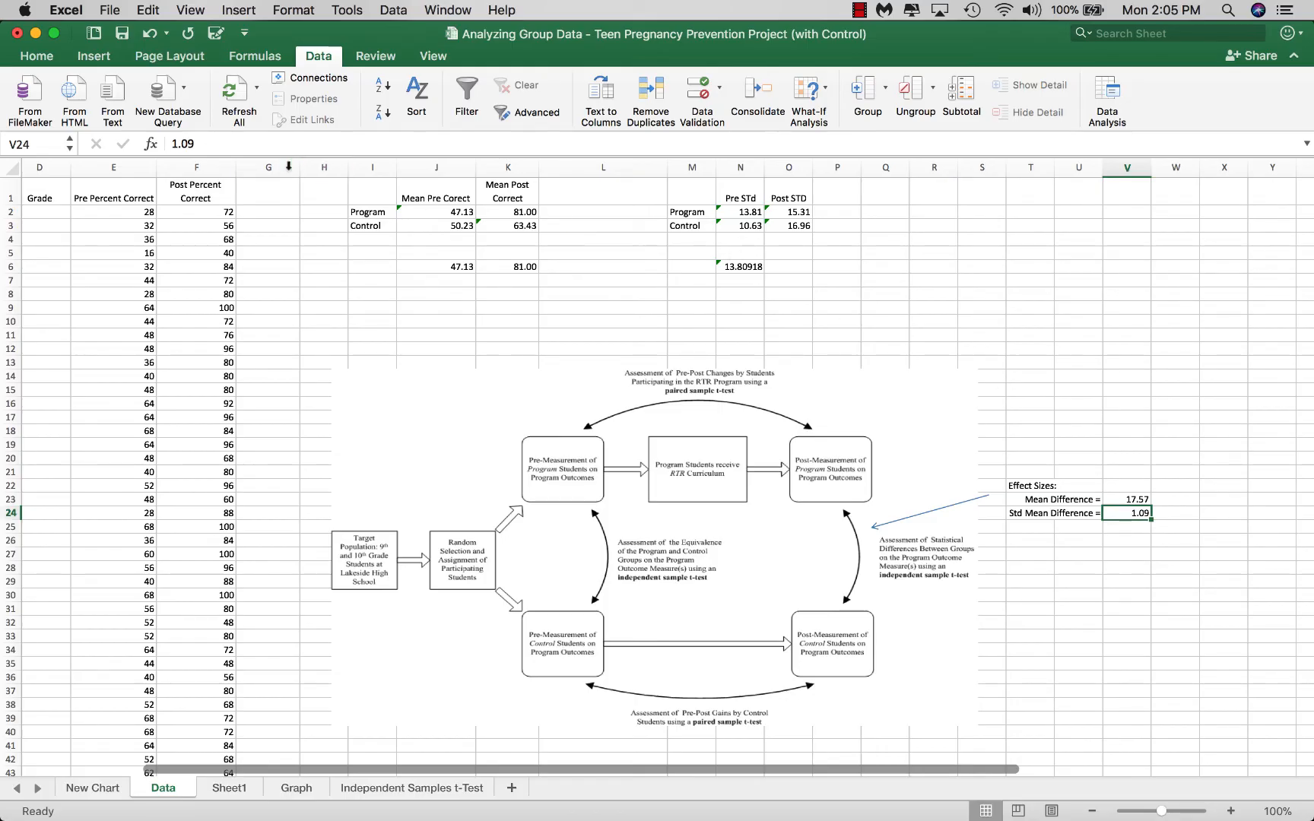
left_click(211, 142)
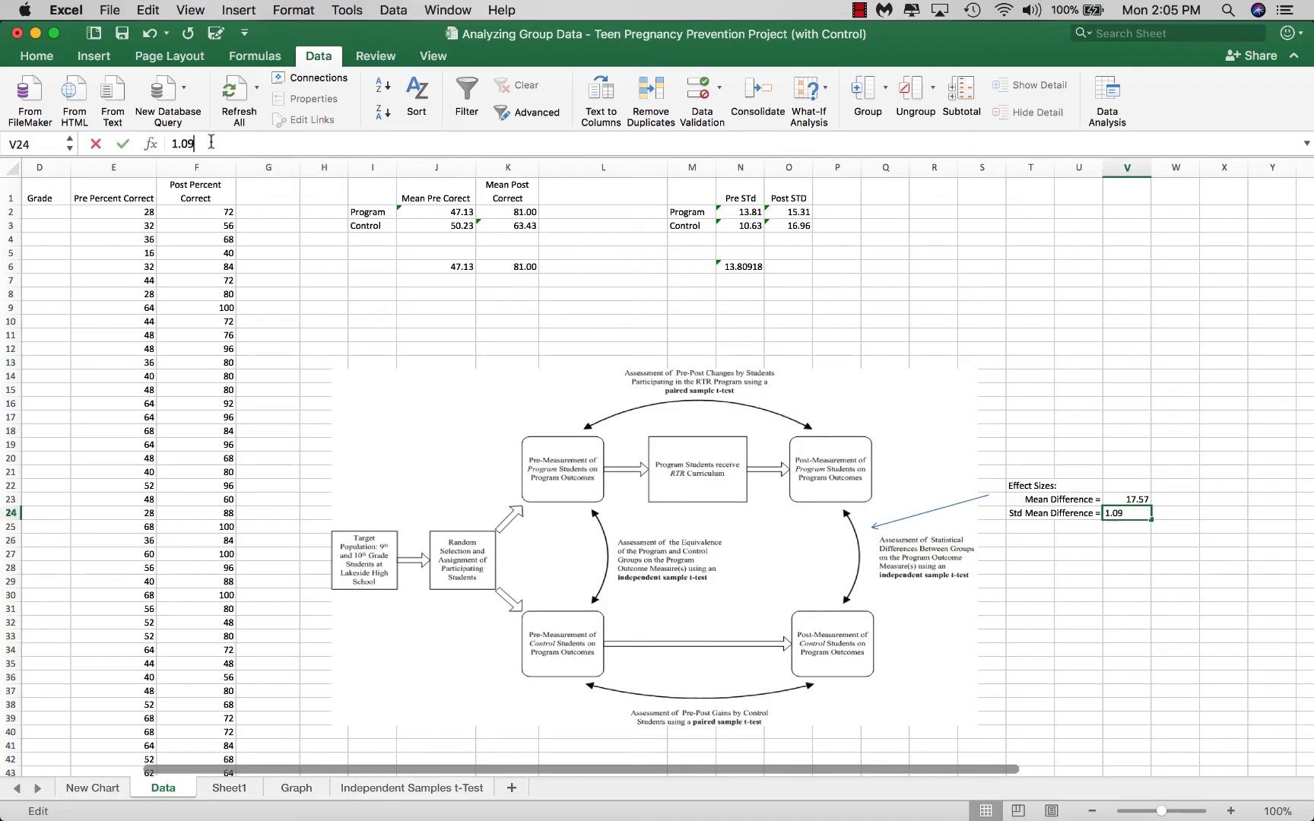
left_click(1128, 499)
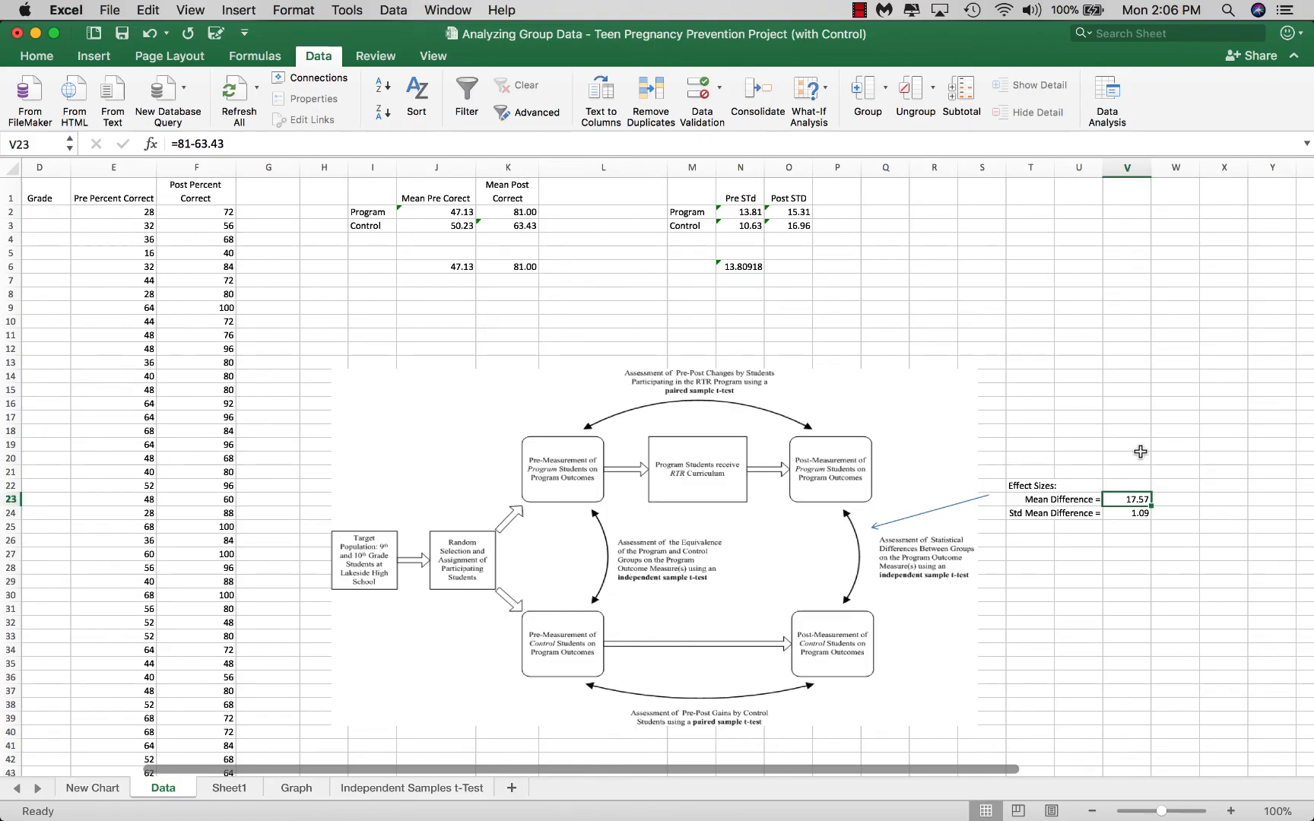
scroll(1133, 447, "down", 5)
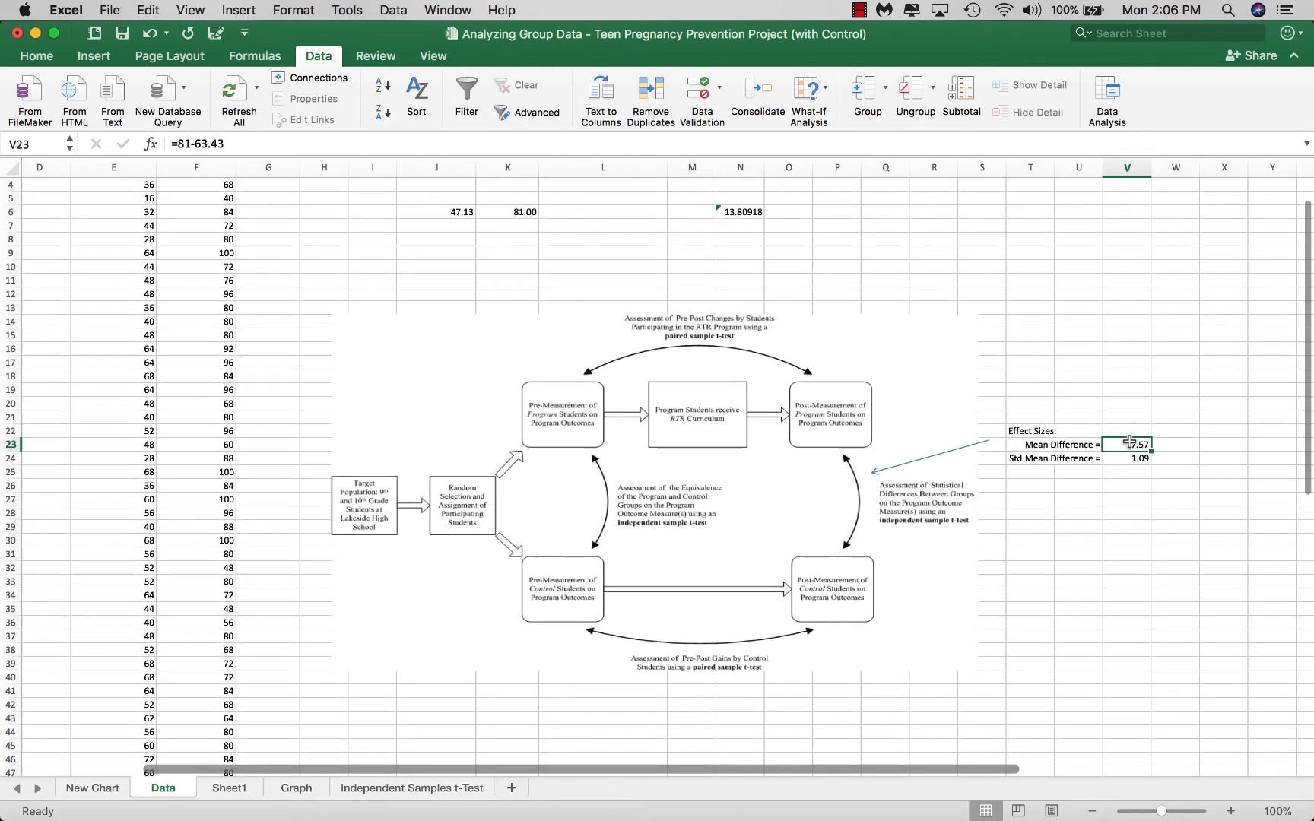
scroll(1129, 442, "down", 1)
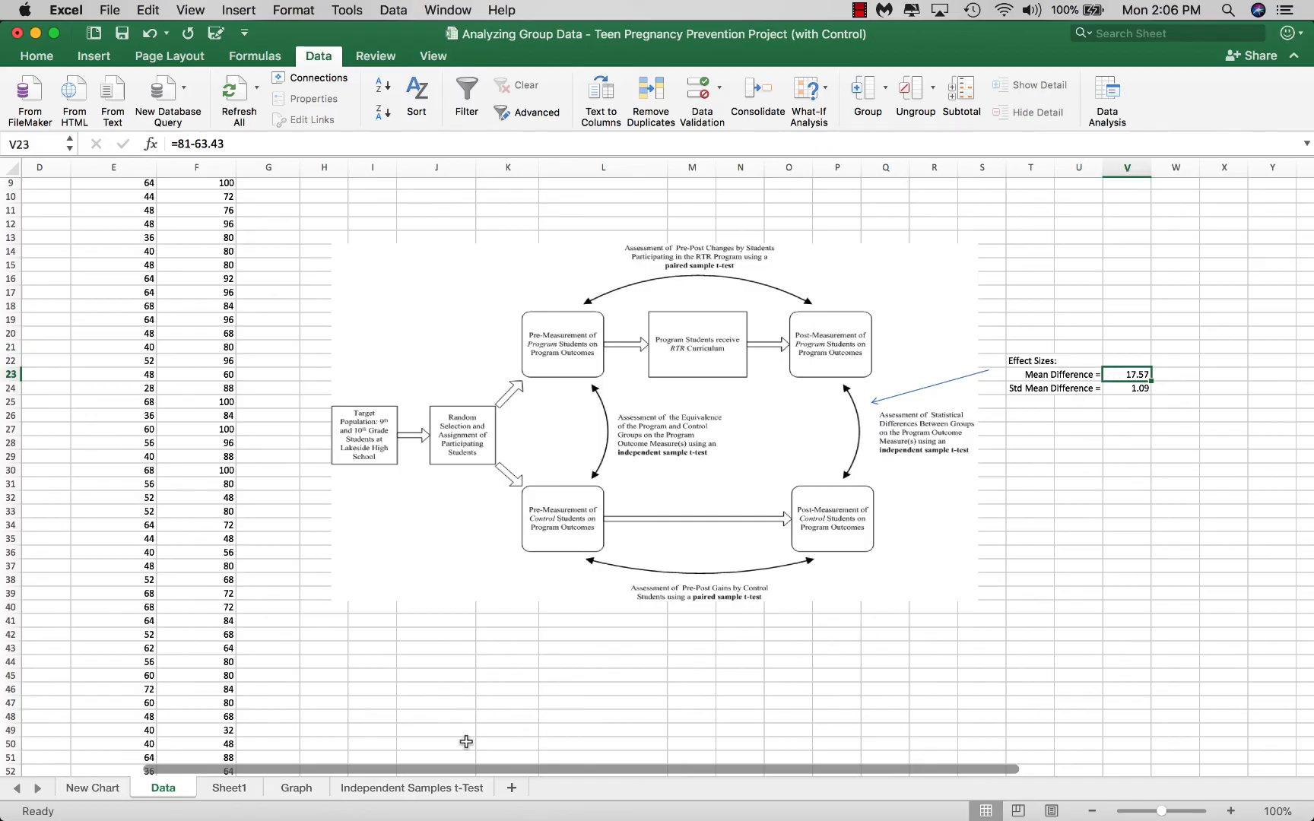
View the Pregnancy Prevention Pilot graph and look over the Program and Control scores and group means on the Data sheet
left_click(296, 787)
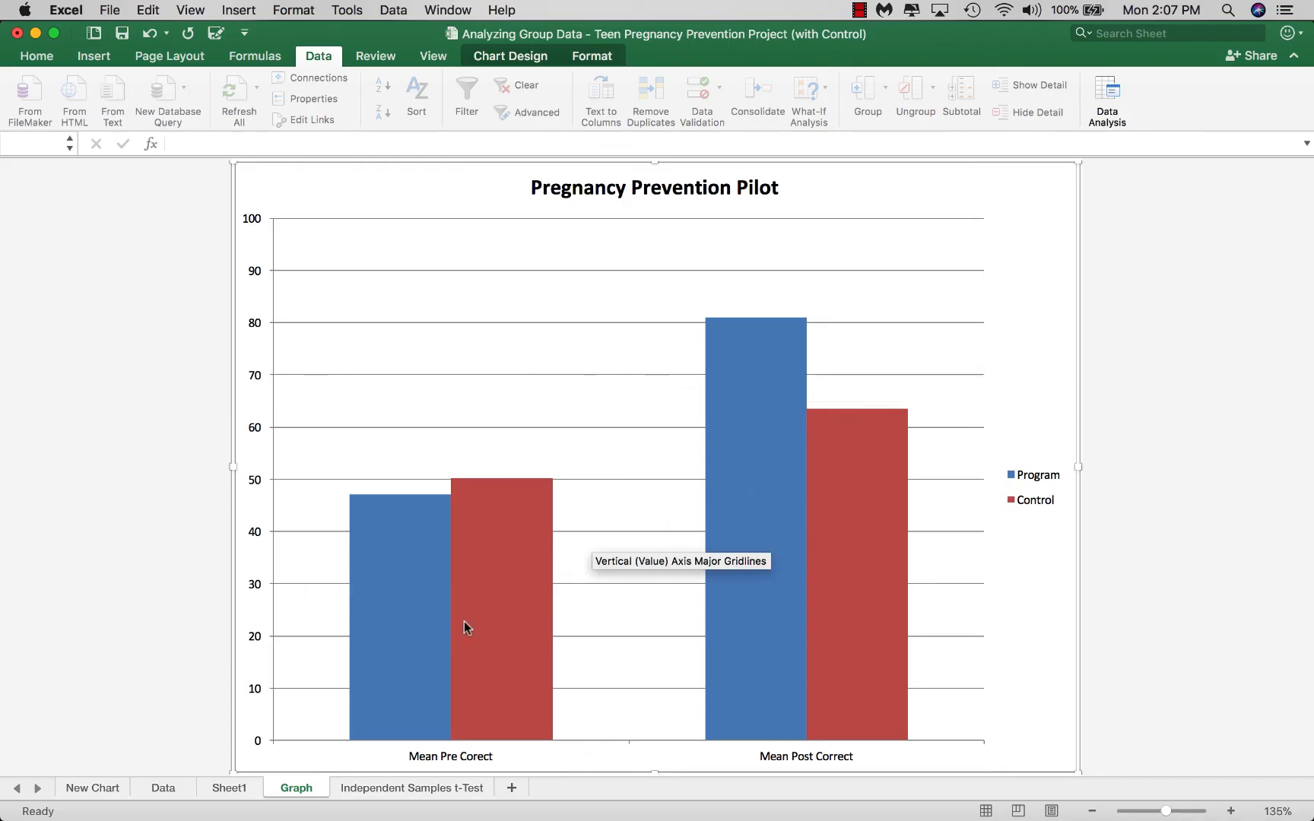
left_click(163, 788)
scroll(416, 637, "left", 5)
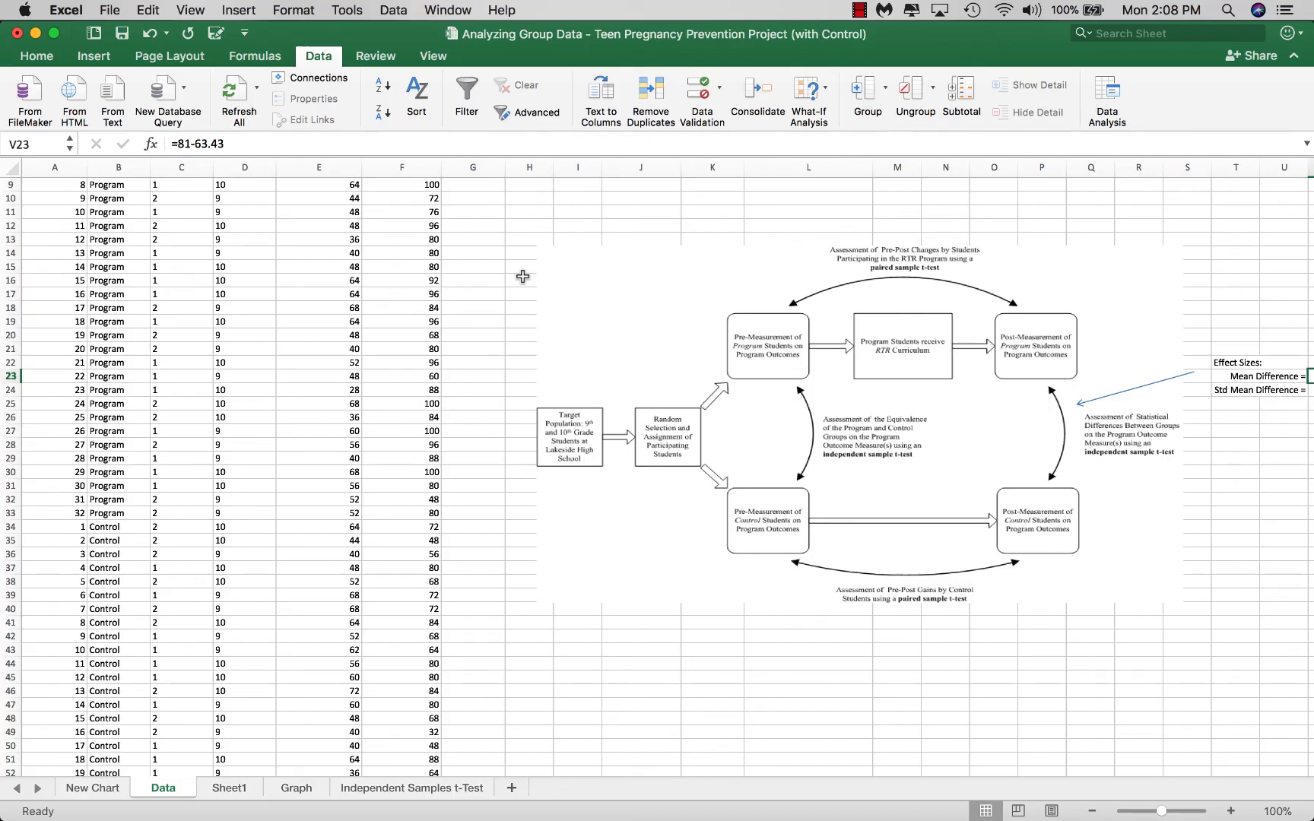
scroll(501, 317, "up", 5)
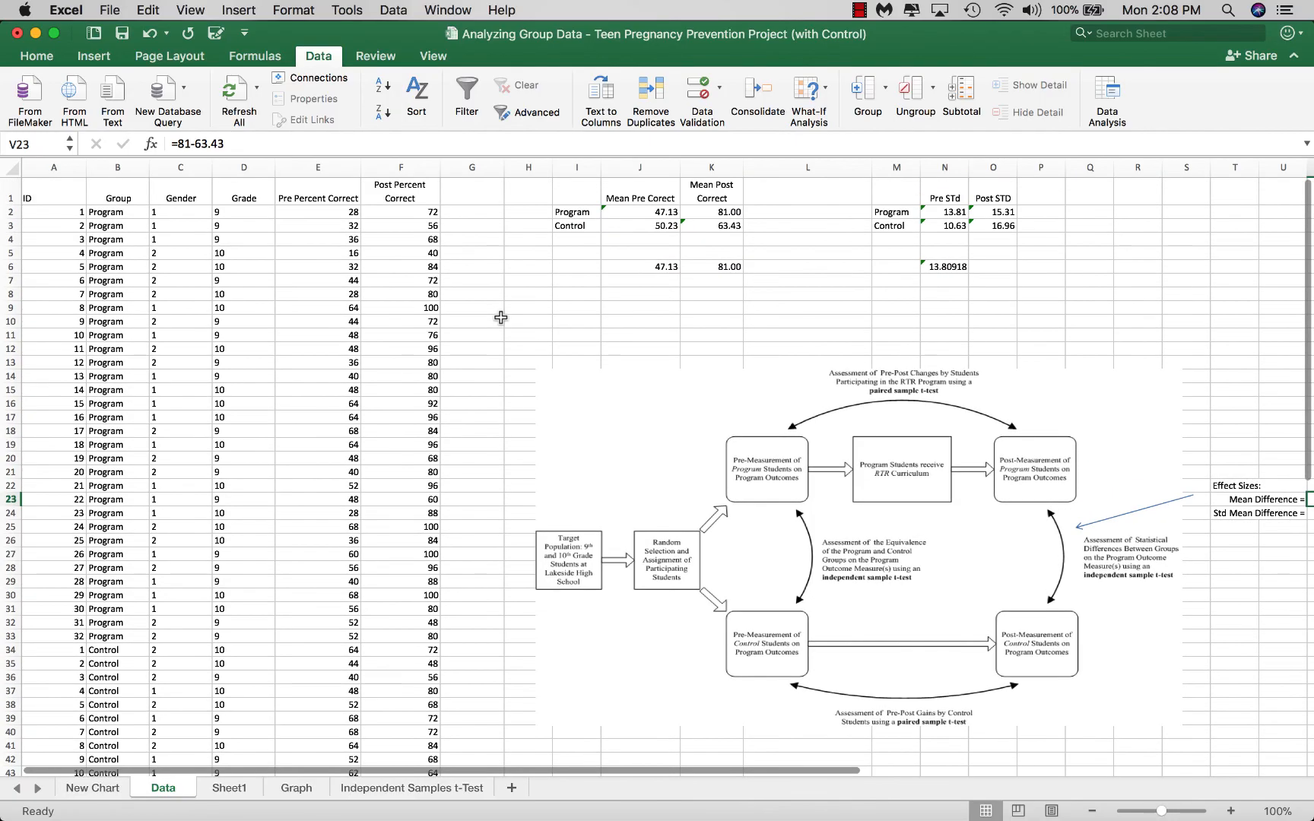
scroll(500, 317, "left", 1)
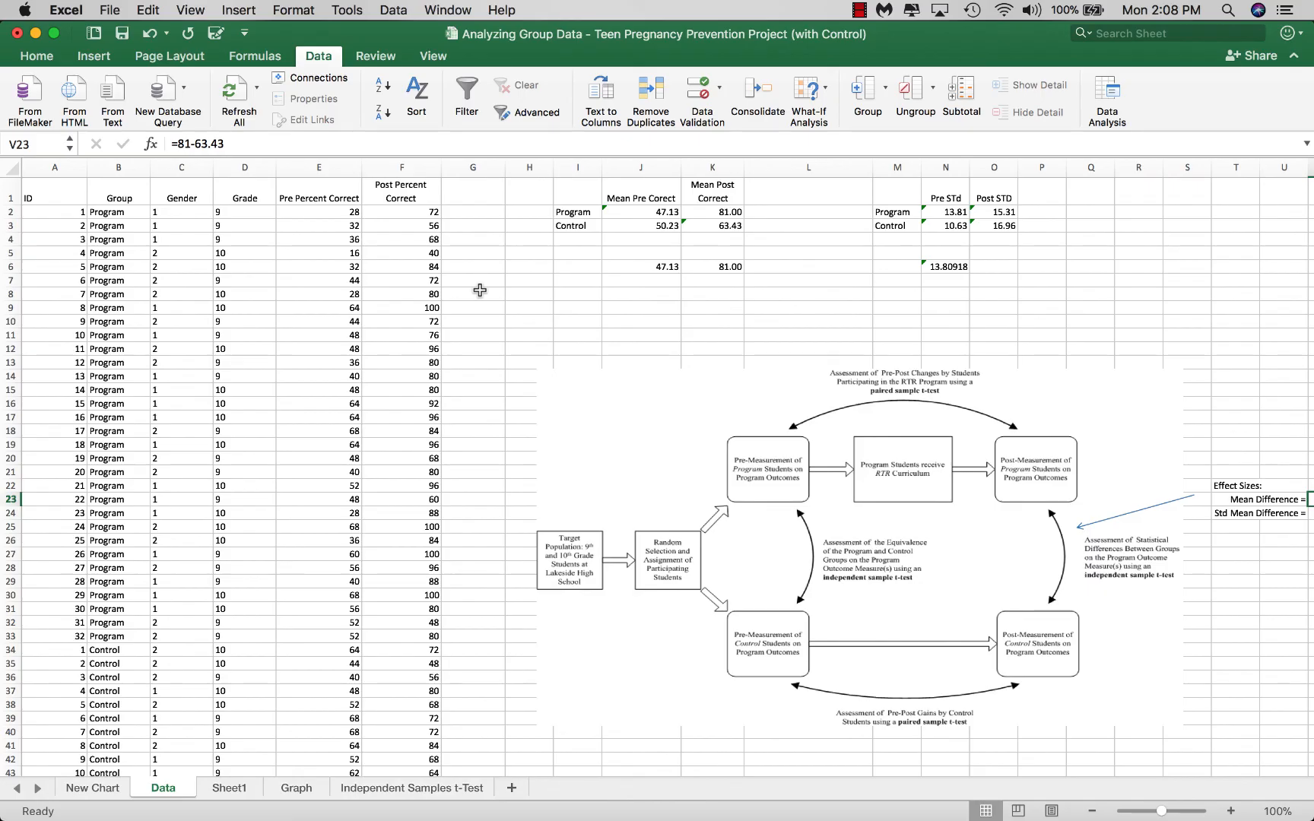
scroll(480, 290, "down", 1)
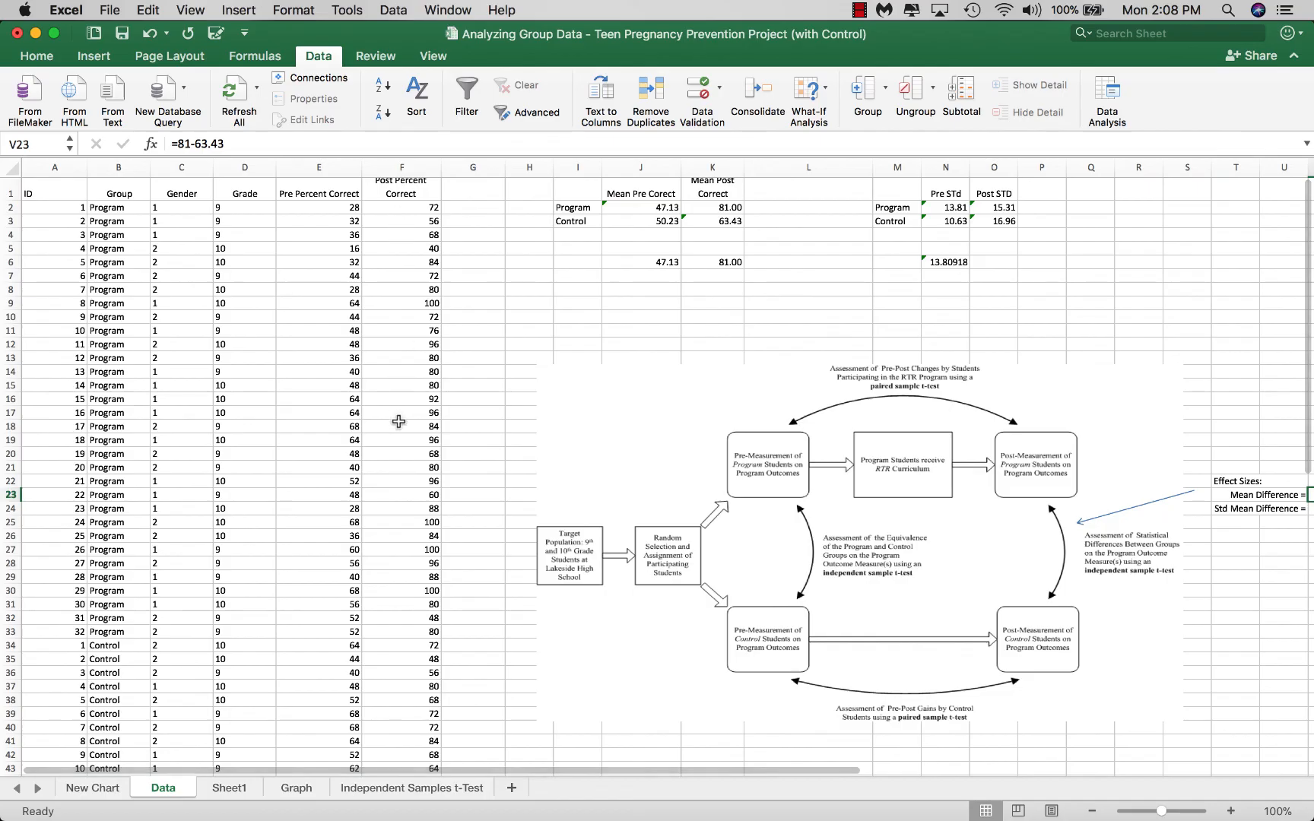